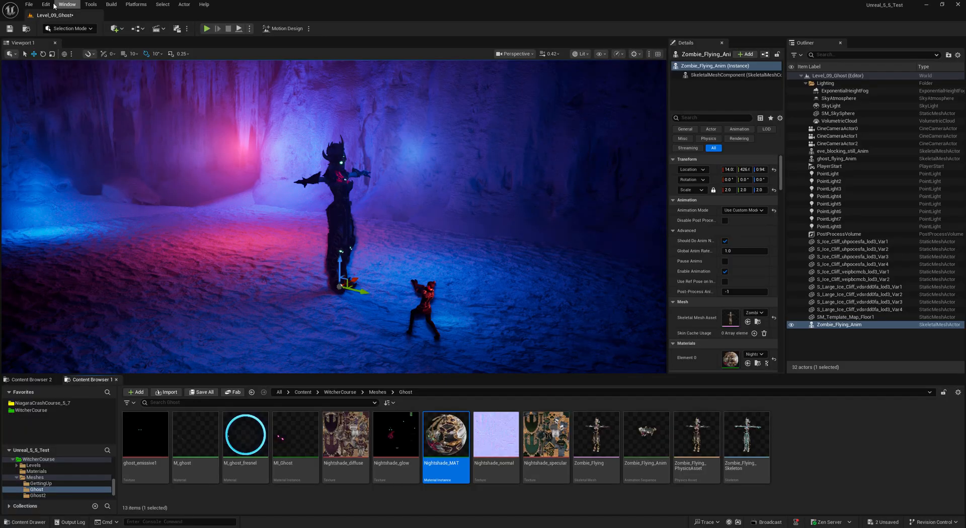
Open the plugin list and search it for "niagara fl"
click(46, 4)
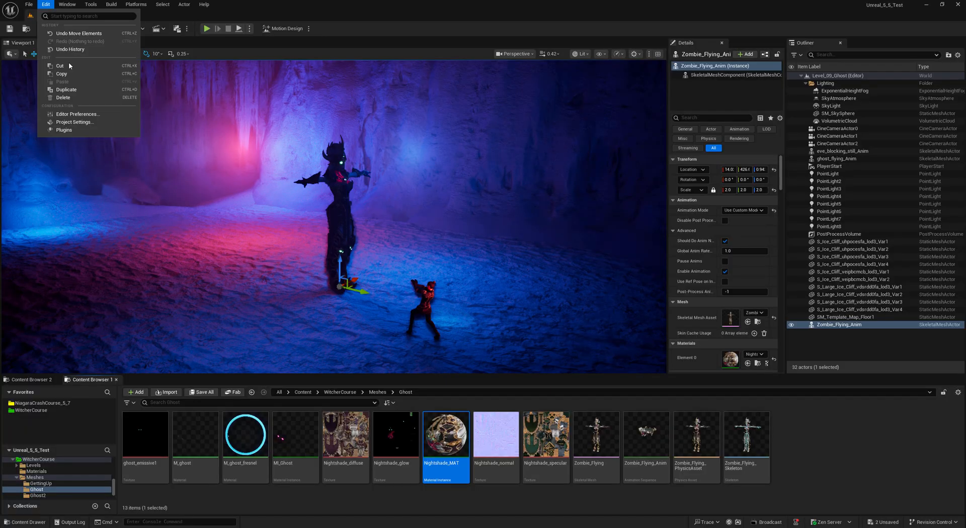
click(64, 129)
text(niagara fl)
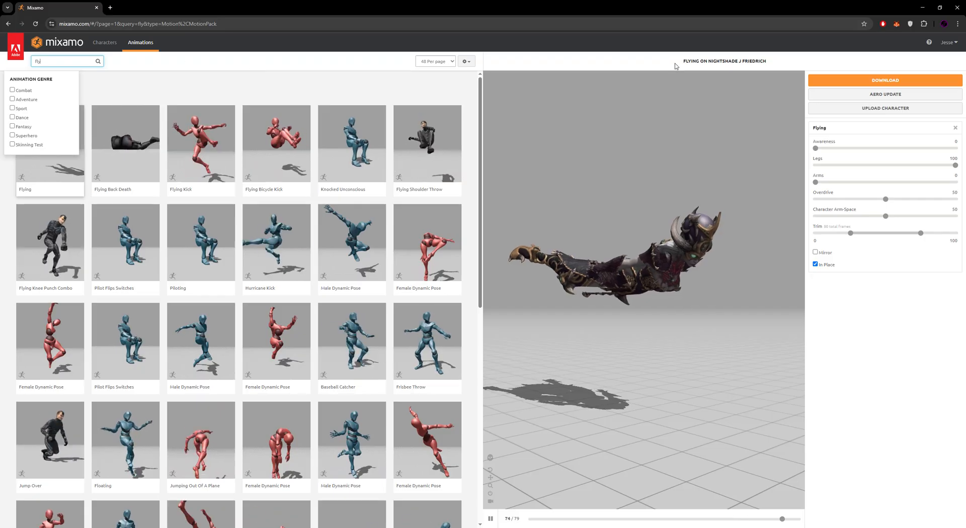
Switch to Mixamo, inspect the Flying animation on the horned character from another angle, and toggle its In Place option
drag(732, 256, 680, 249)
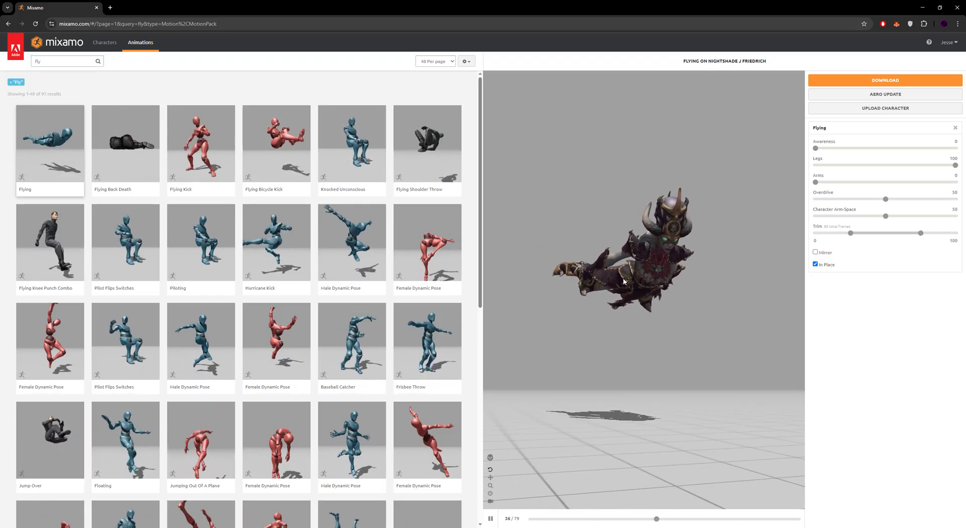
click(815, 265)
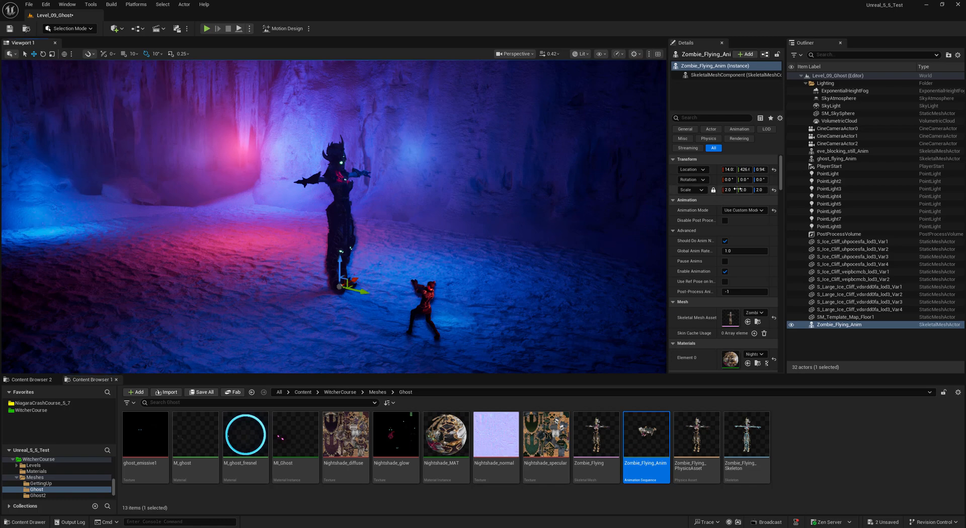
Create a level sequence named SQ_ghost in the WitcherCourse/Sequences folder
click(159, 28)
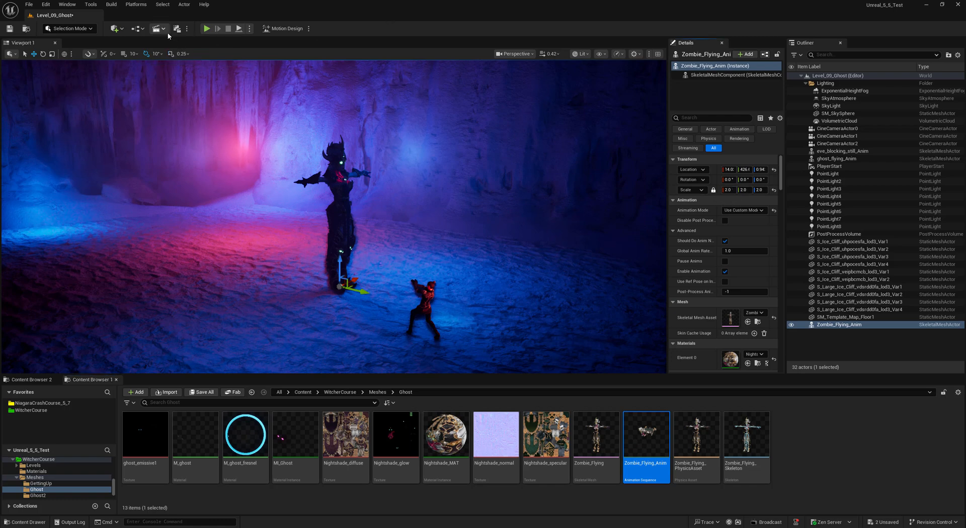
click(181, 50)
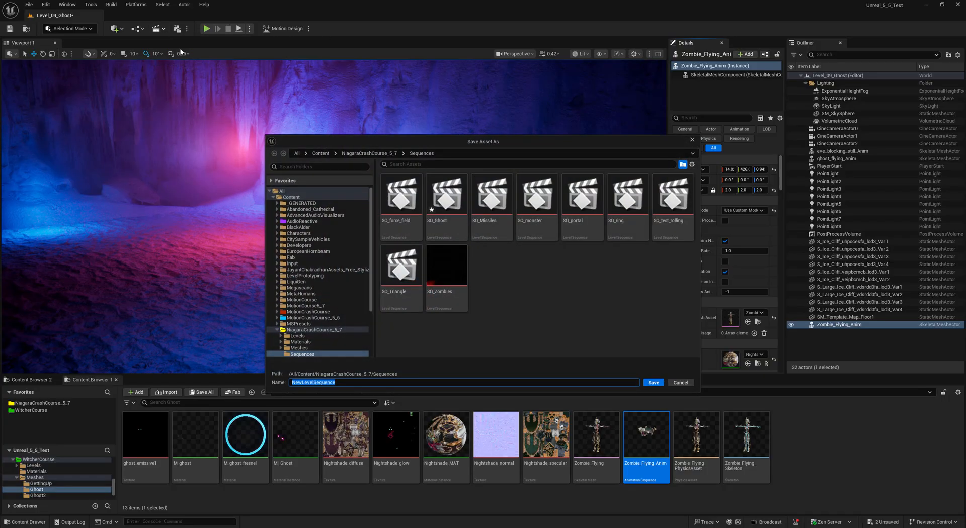
text(SQ_ghost)
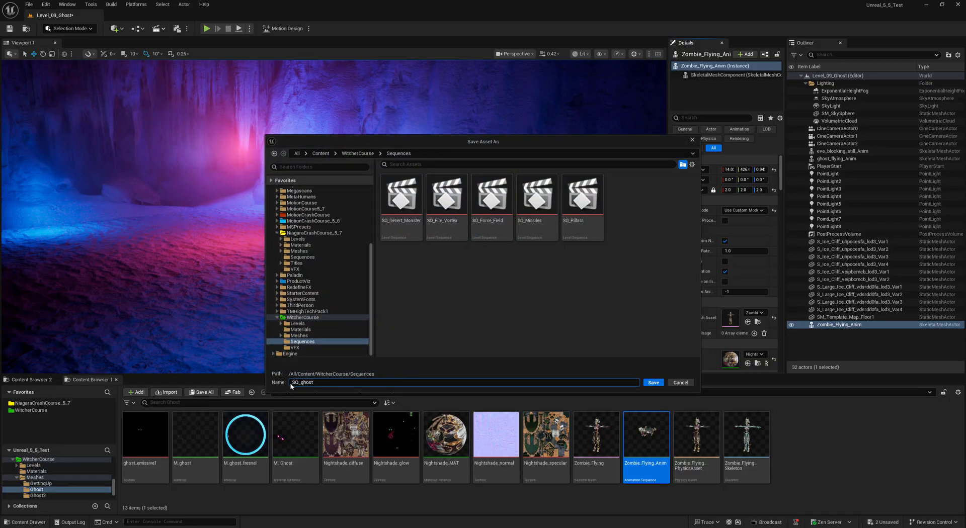
click(652, 382)
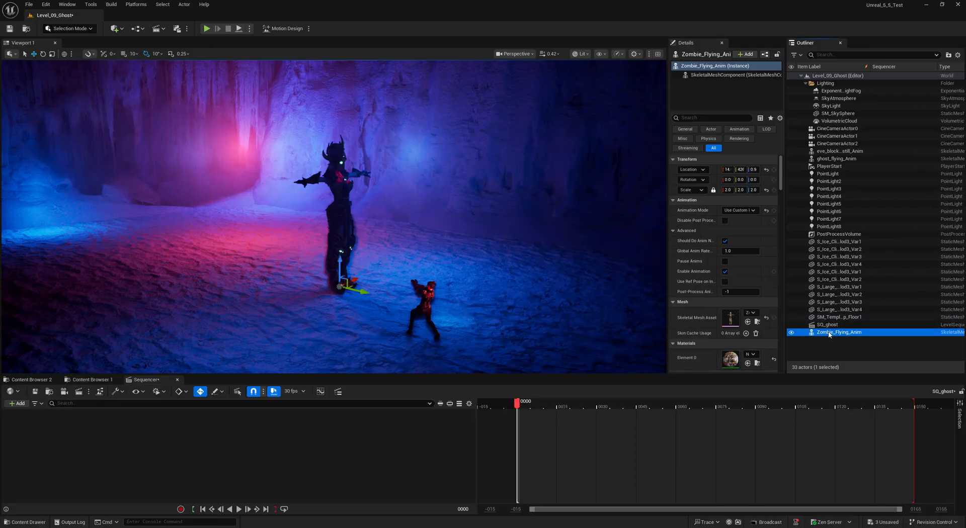
Add the Zombie_Flying_Anim actor to the sequence, assign it the Zombie_Flying_Anim animation, and scrub to frame 46
drag(454, 394, 330, 439)
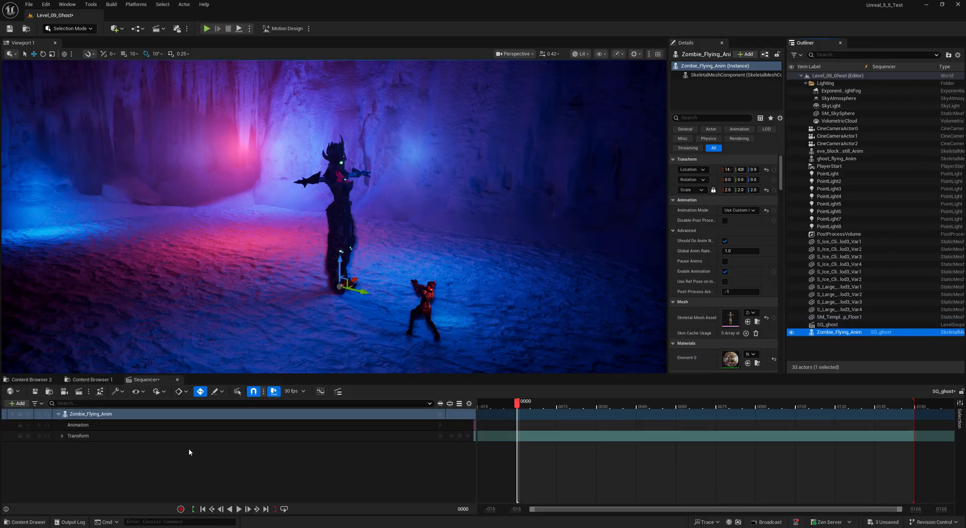
click(439, 426)
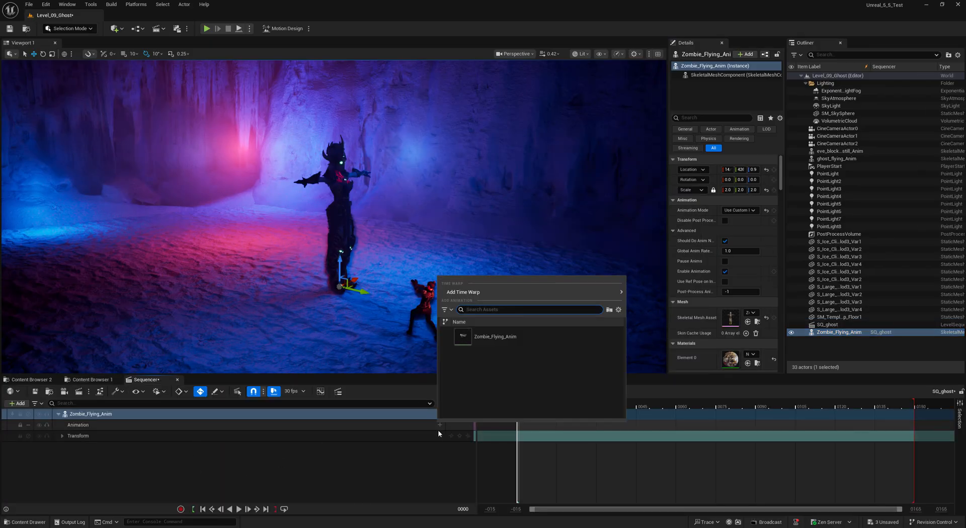
click(495, 336)
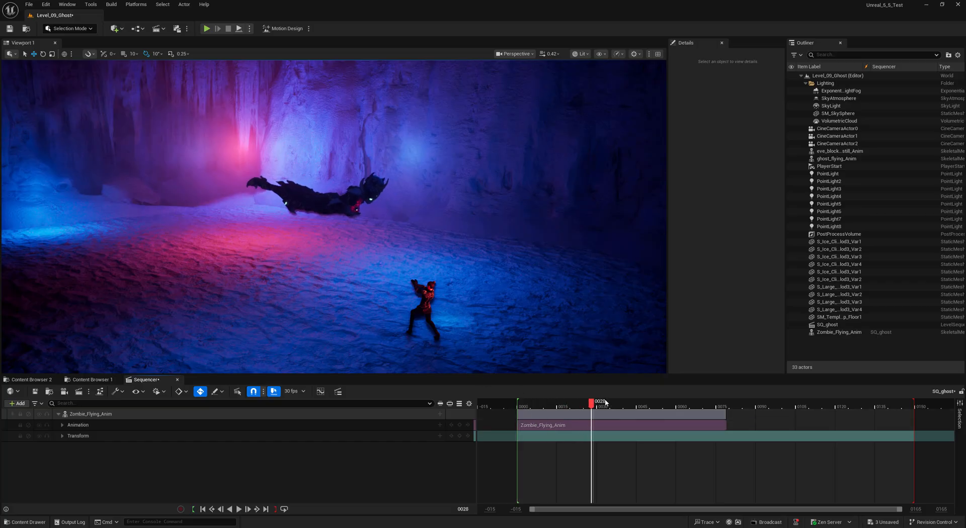
drag(606, 402, 643, 405)
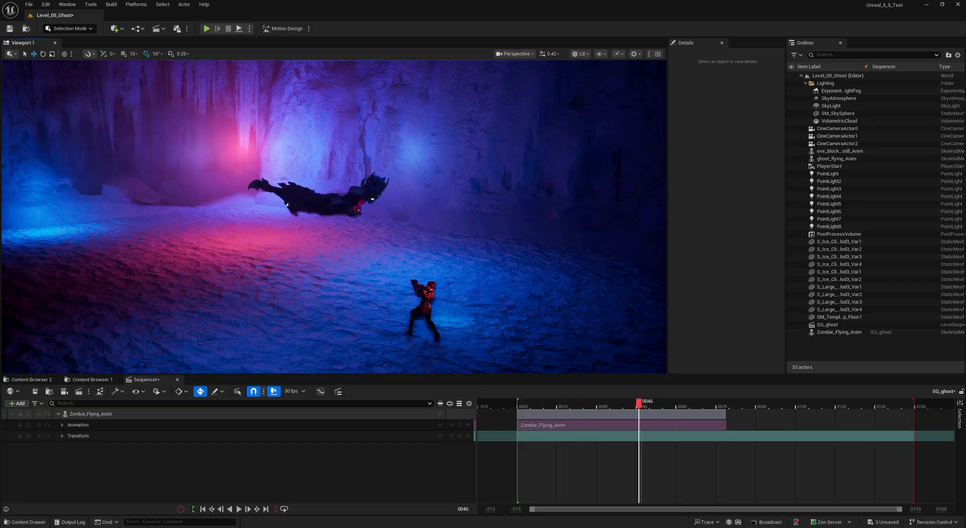
Tilt the flying zombie upward by about 40° and move it closer to the small red-lit character
click(322, 196)
key(e)
drag(339, 246, 317, 249)
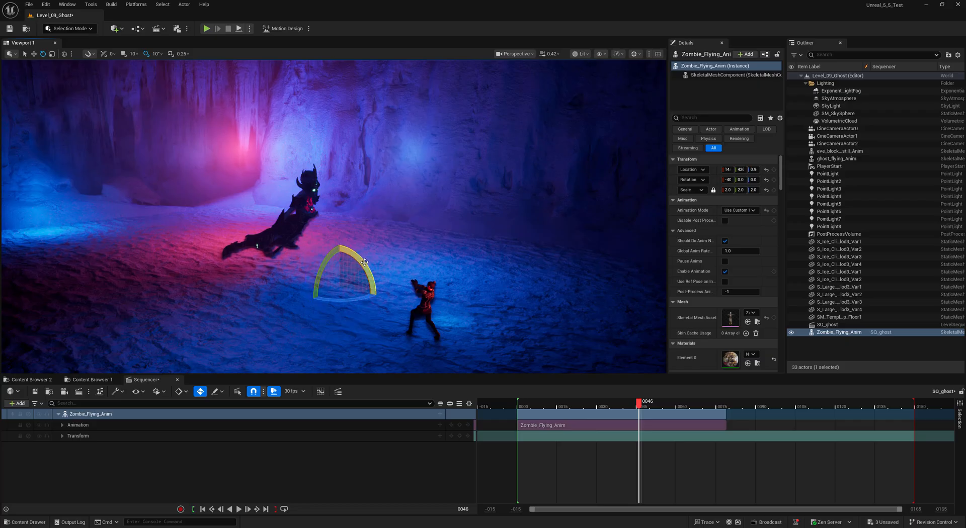
key(w)
drag(352, 283, 445, 322)
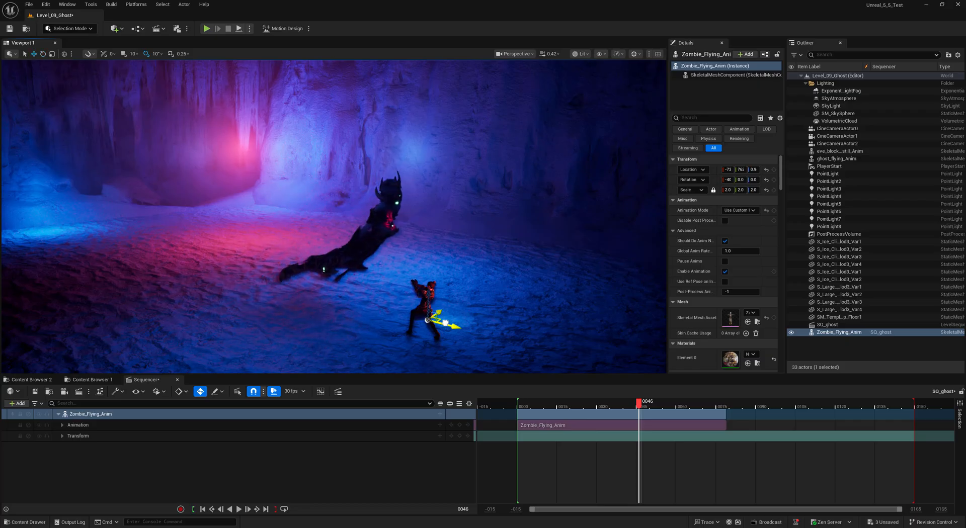
Create a Niagara System named NS_Smoke_Ghost in the WitcherCourse/VFX folder
right_click(409, 478)
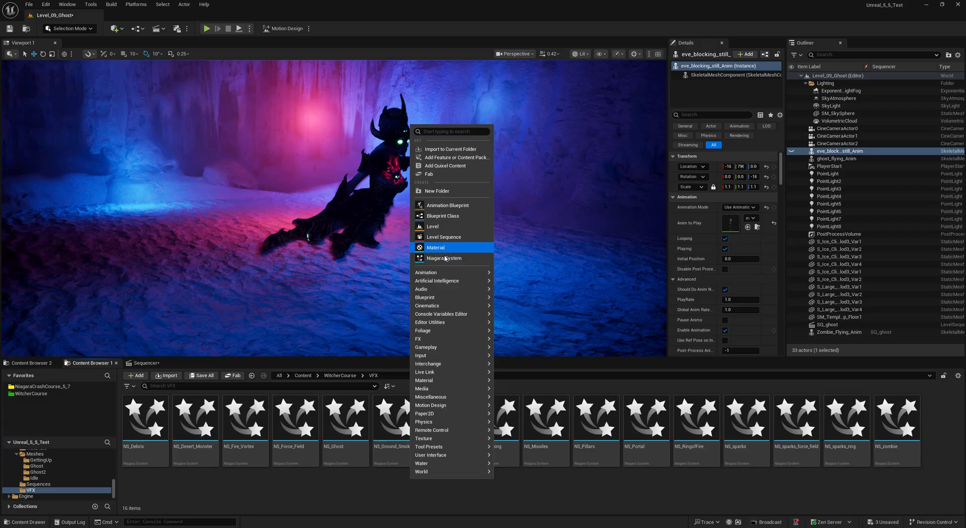
click(445, 258)
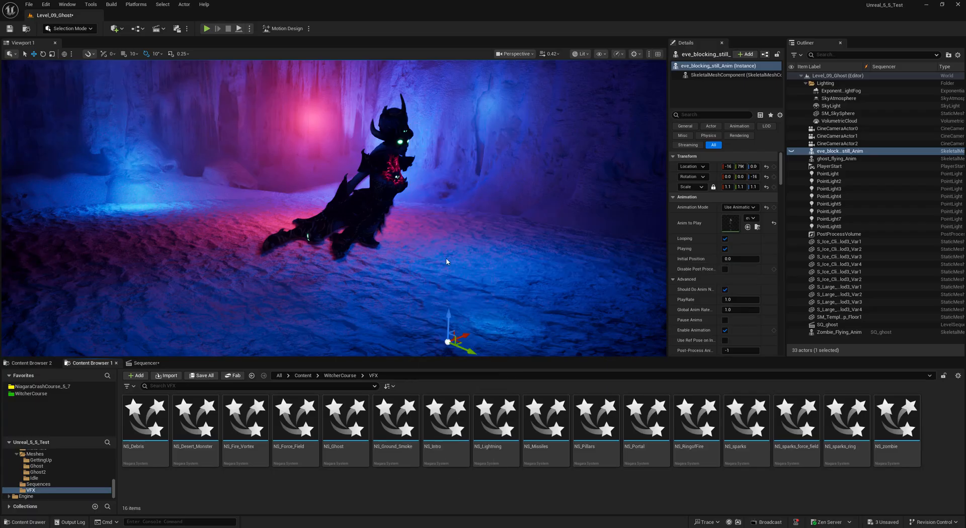
click(268, 400)
text(NS_Smoke_Ghost)
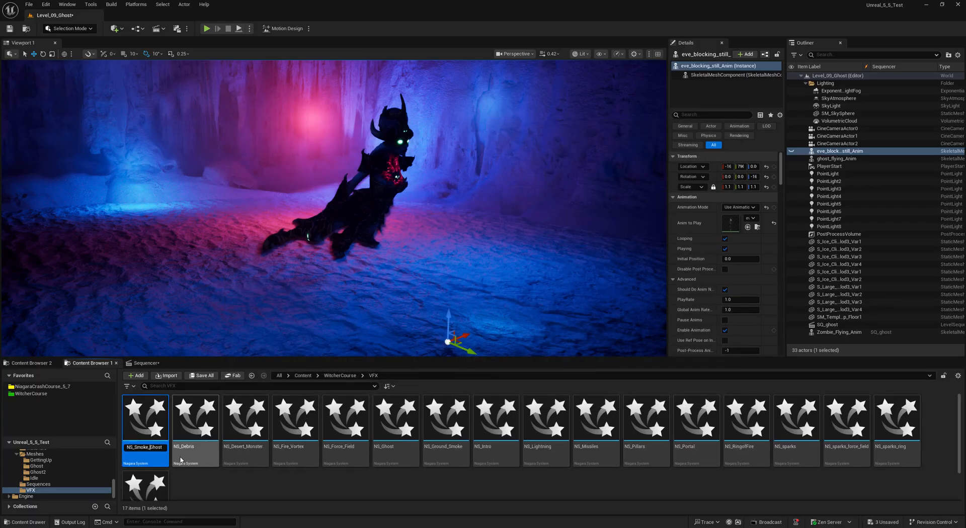
click(195, 486)
Add a minimal emitter to the NS_Smoke_Ghost system and rename it ghost
right_click(465, 209)
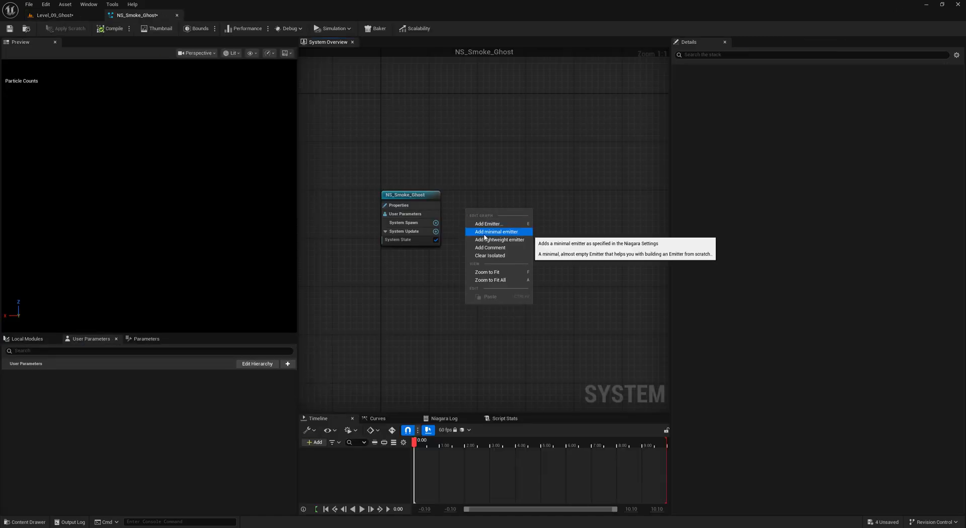
click(501, 232)
double_click(481, 173)
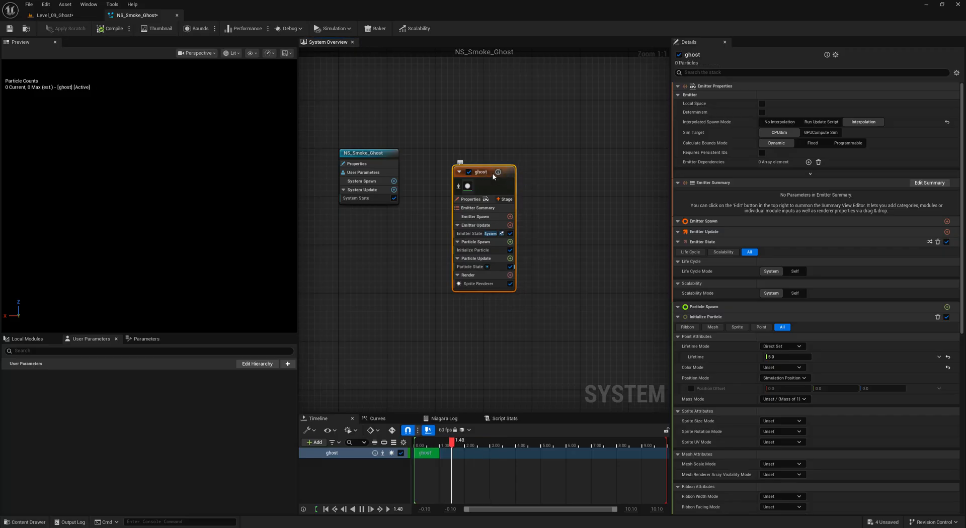
Set the ghost emitter's Sim Target to GPUCompute Sim and its Calculate Bounds Mode to Fixed
click(451, 187)
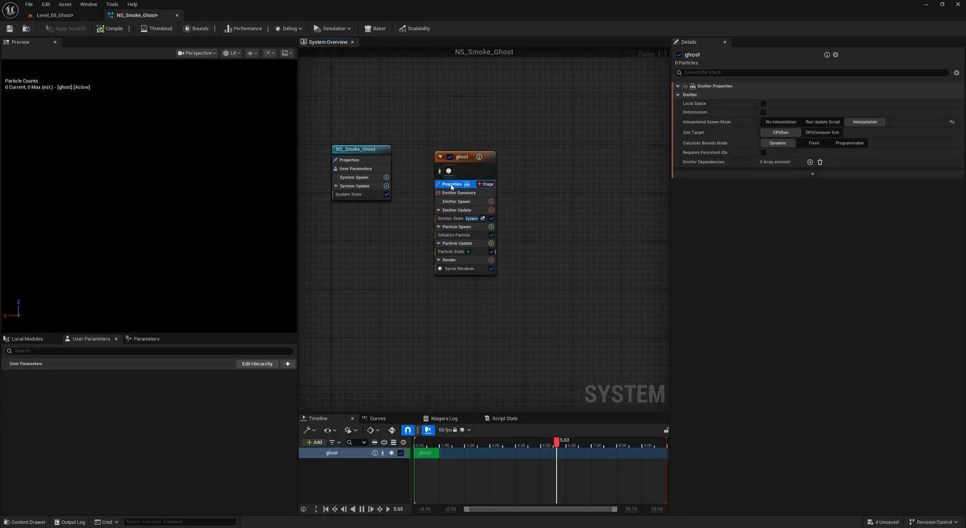
click(819, 133)
click(813, 162)
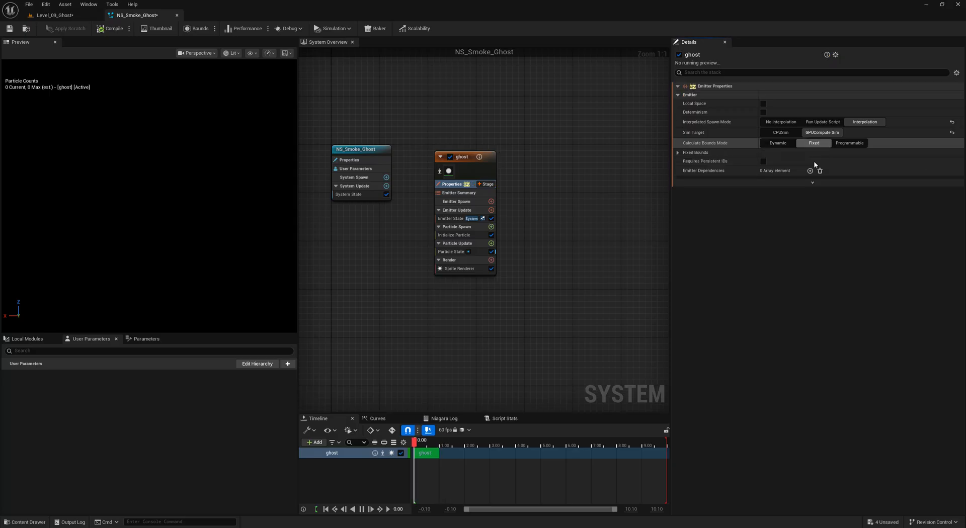
Add a Spawn Rate module to the ghost emitter's Emitter Update stage and set SpawnRate to 5000
click(448, 211)
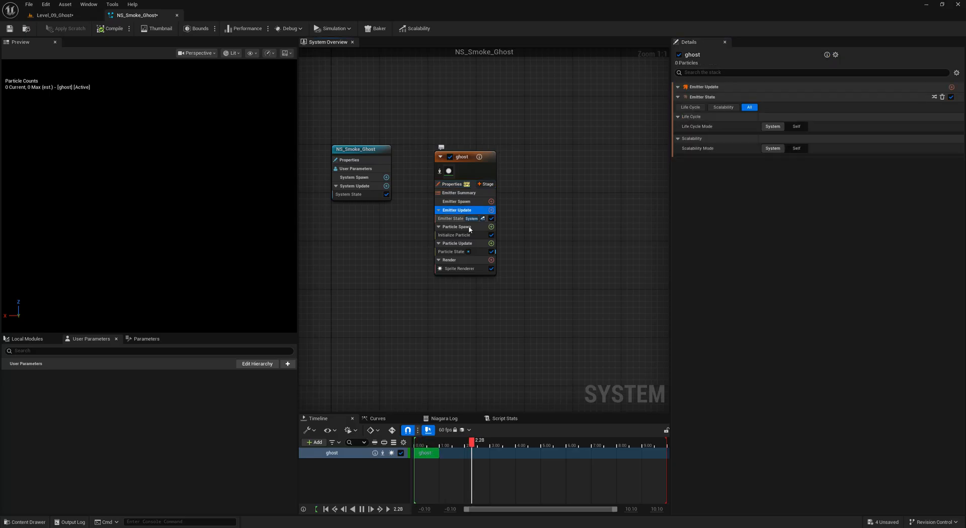
click(491, 211)
text(spaw)
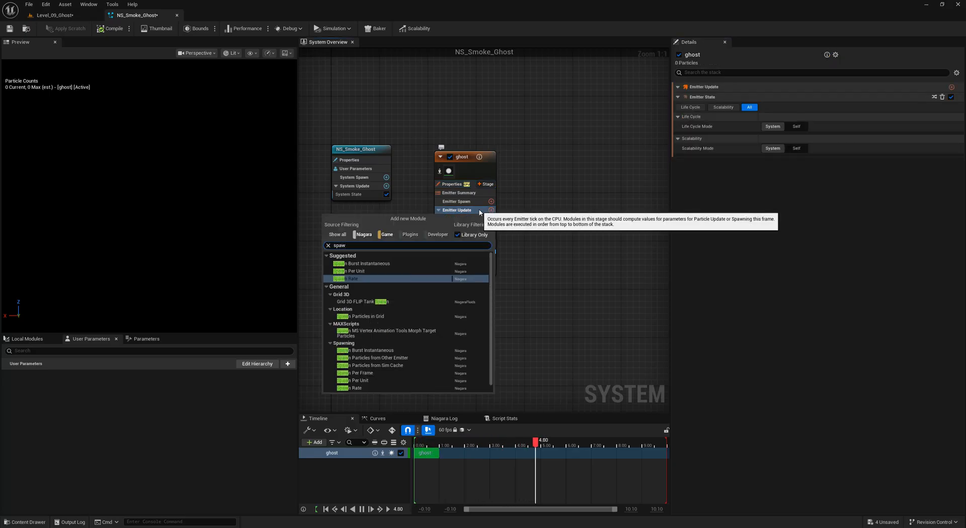
click(347, 278)
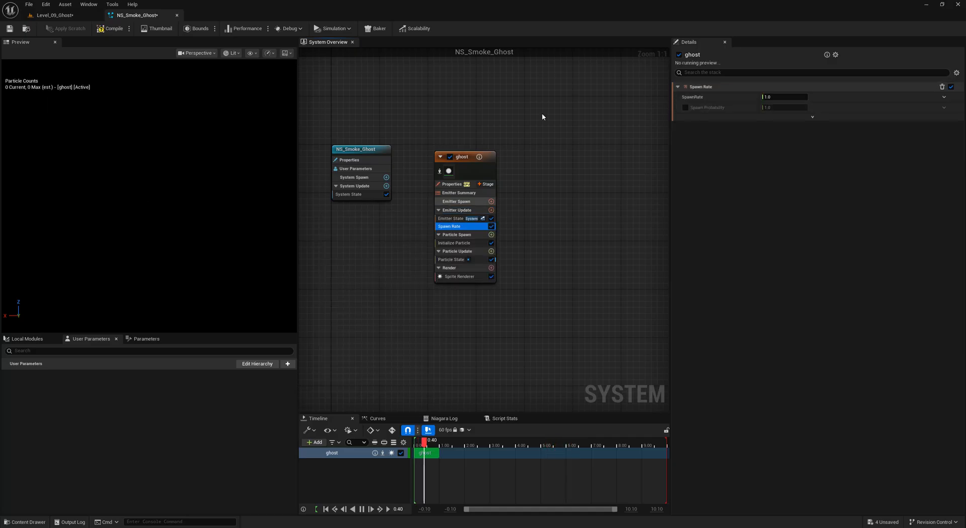
click(772, 97)
text(5000)
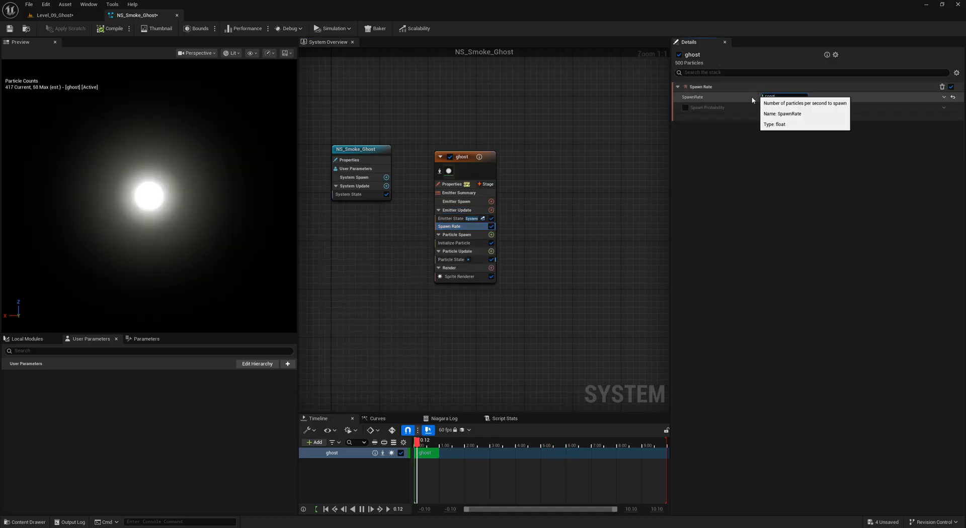
Set the Sprite Size Mode in the Initialize Particle module to Uniform
click(453, 243)
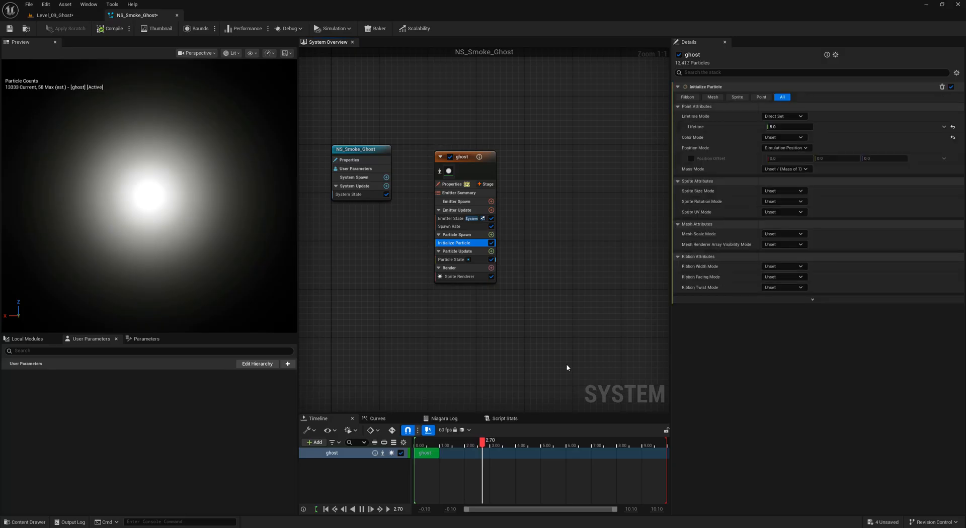
click(781, 191)
click(819, 200)
Add the Initialize Mesh Reproduction Sprite module to the ghost emitter's Particle Spawn stage
click(462, 235)
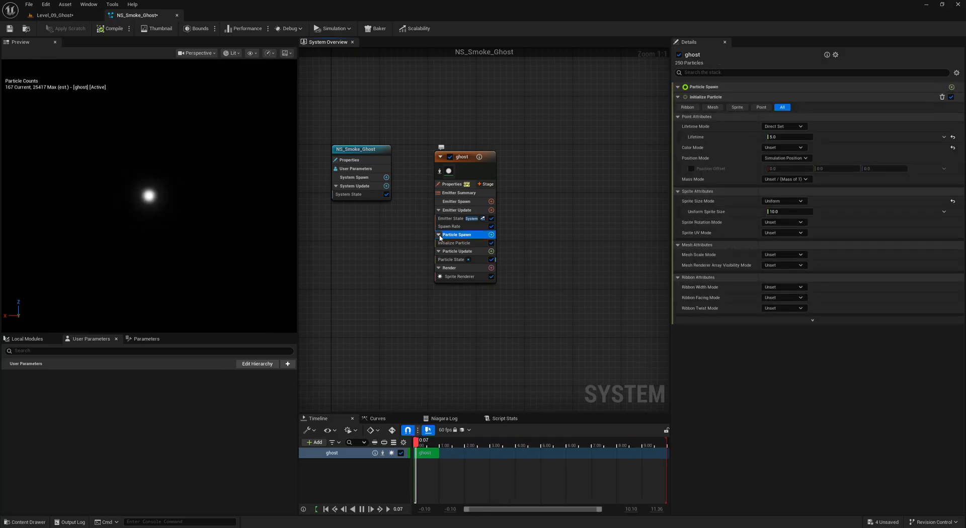
click(491, 234)
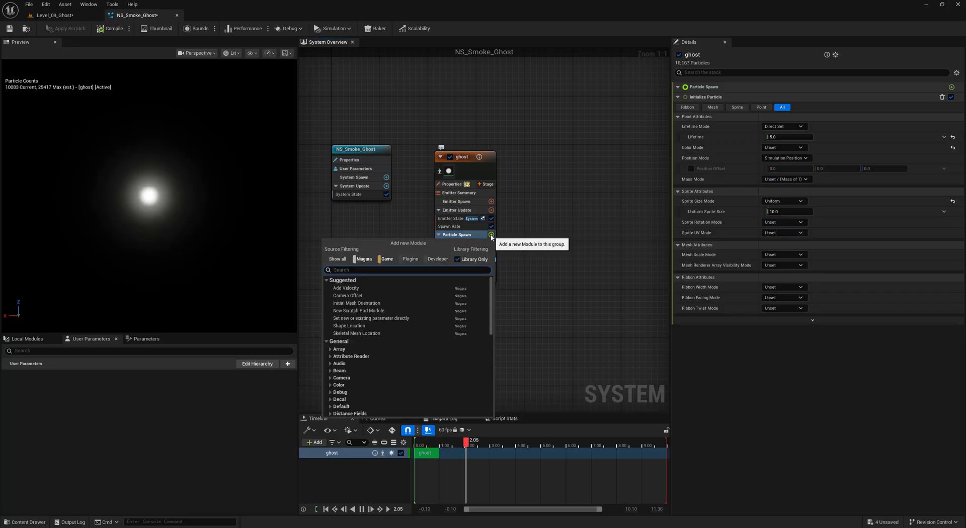
text(repr)
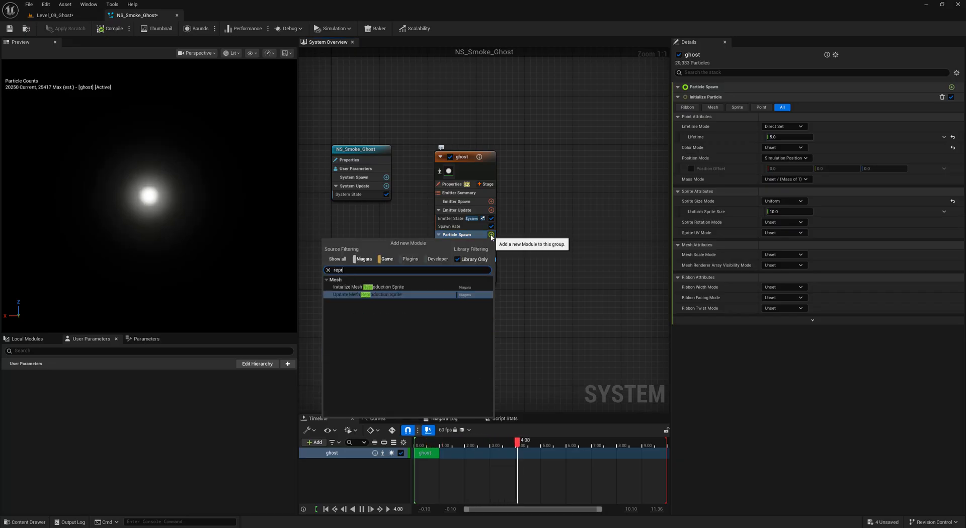
click(360, 287)
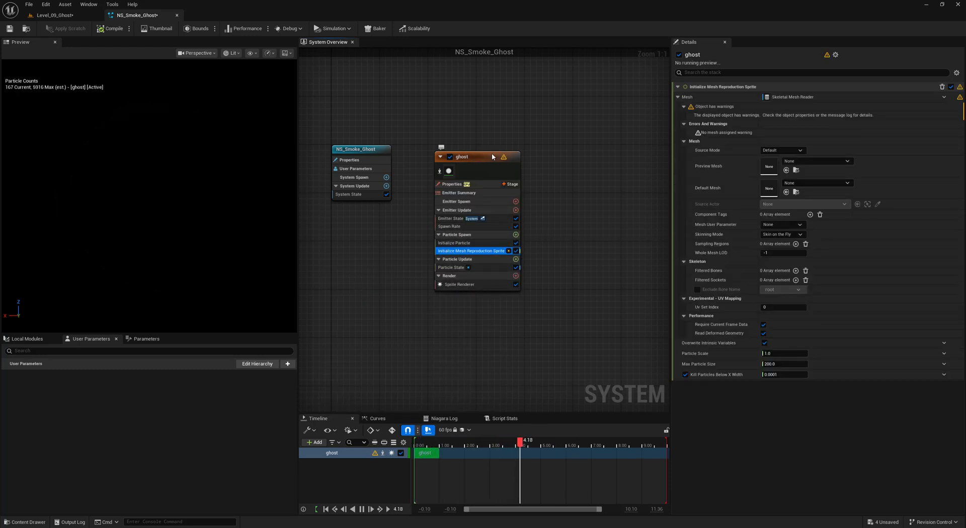
Locate the flying zombie's skeletal mesh from the level and assign Zombie_Flying as the module's Preview Mesh and Default Mesh
click(78, 15)
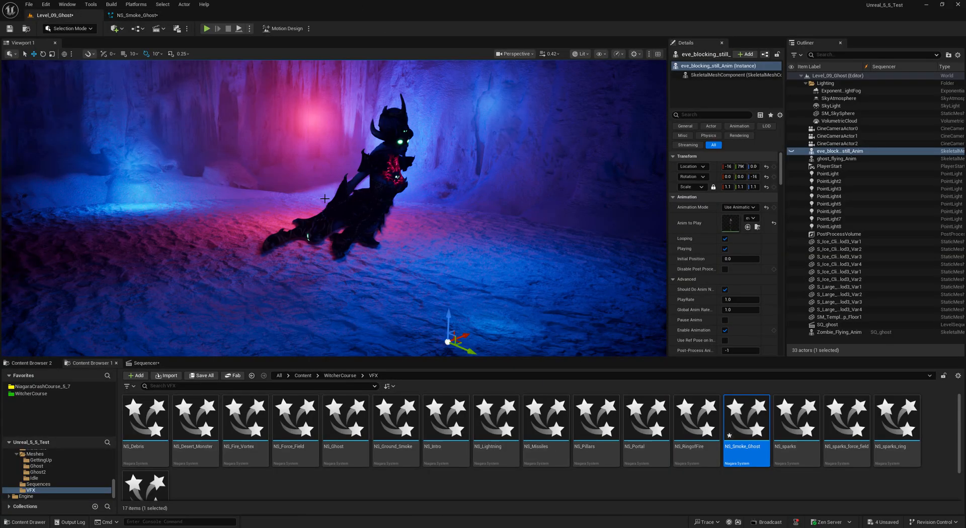
click(388, 176)
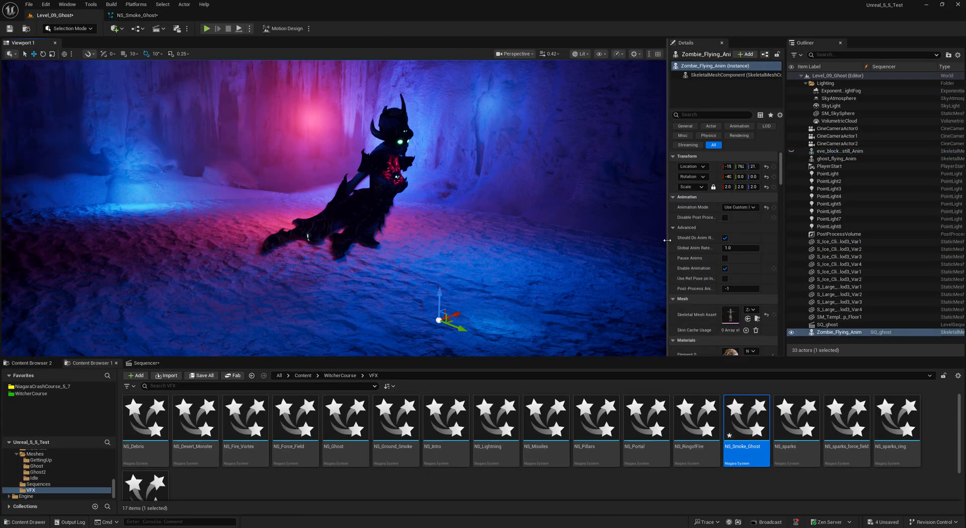
click(757, 318)
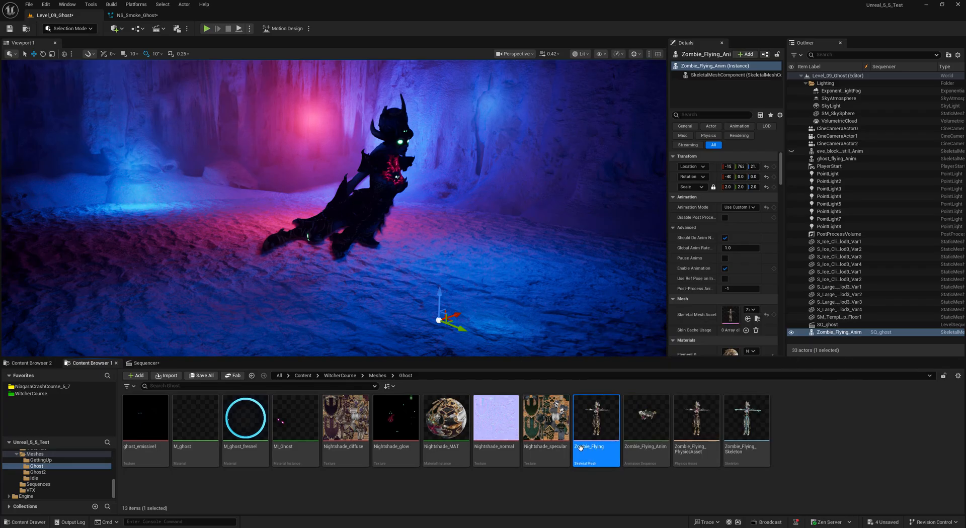
click(120, 16)
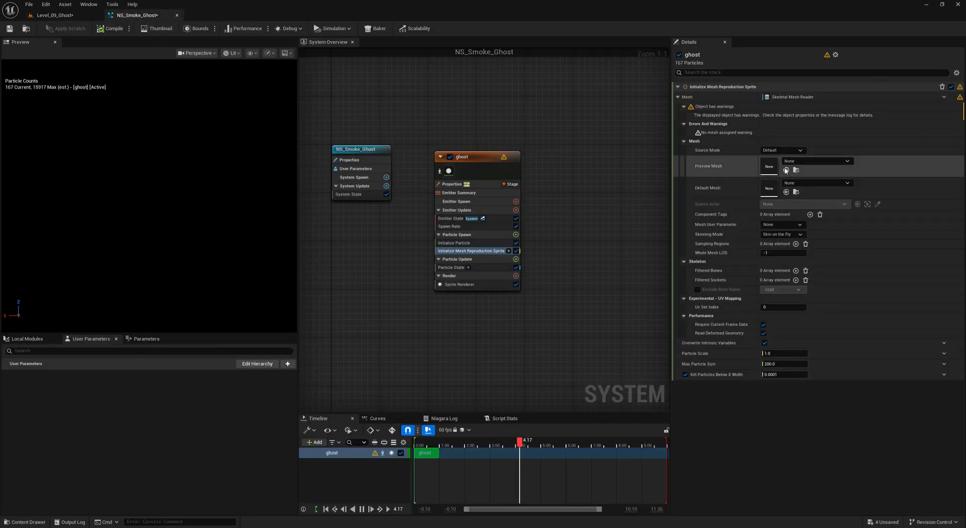
click(786, 171)
click(786, 157)
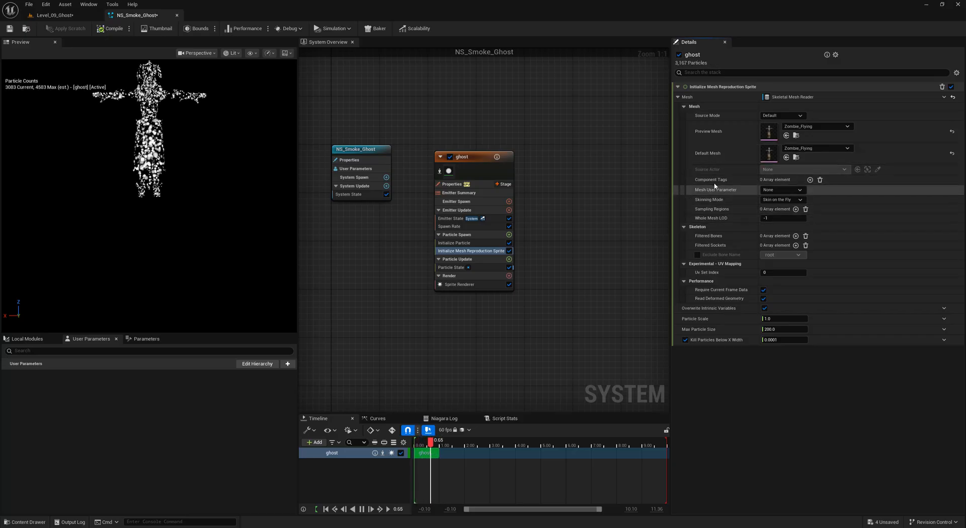
Add the Update Mesh Reproduction Sprite module to the ghost emitter's Particle Update stage and assign Zombie_Flying as its Preview Mesh
drag(248, 183, 214, 154)
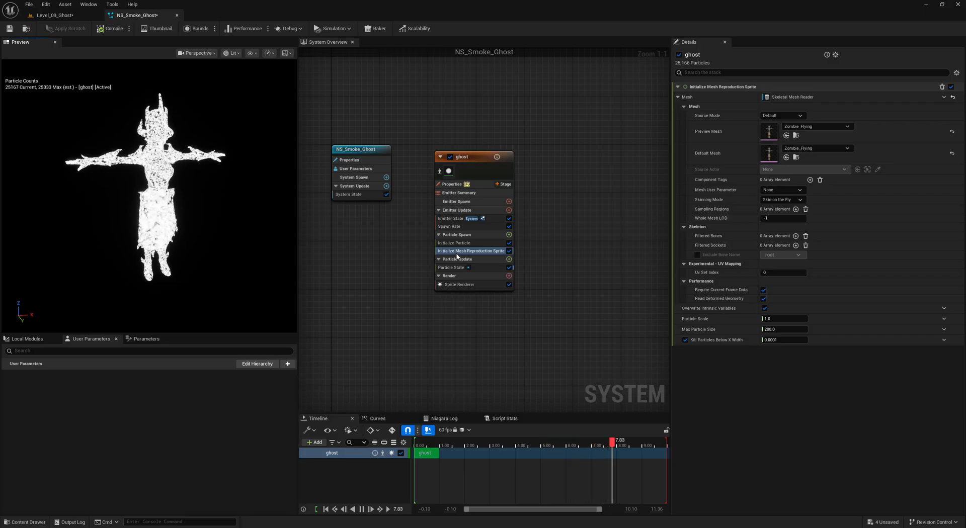
click(457, 258)
click(508, 259)
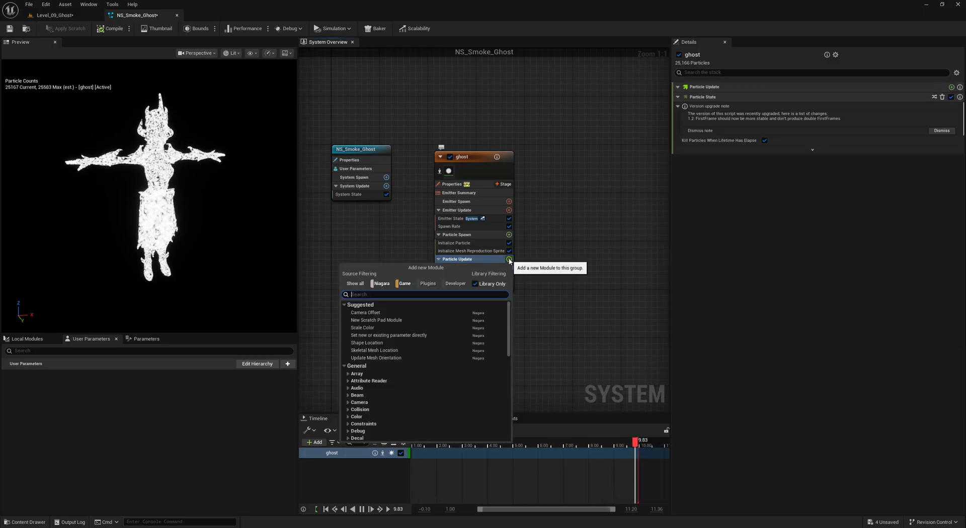
text(repro)
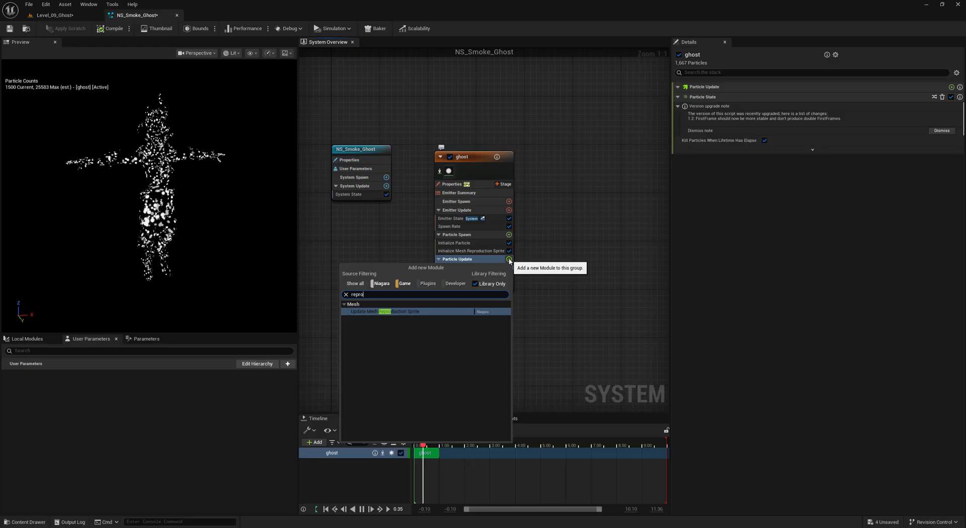
click(395, 311)
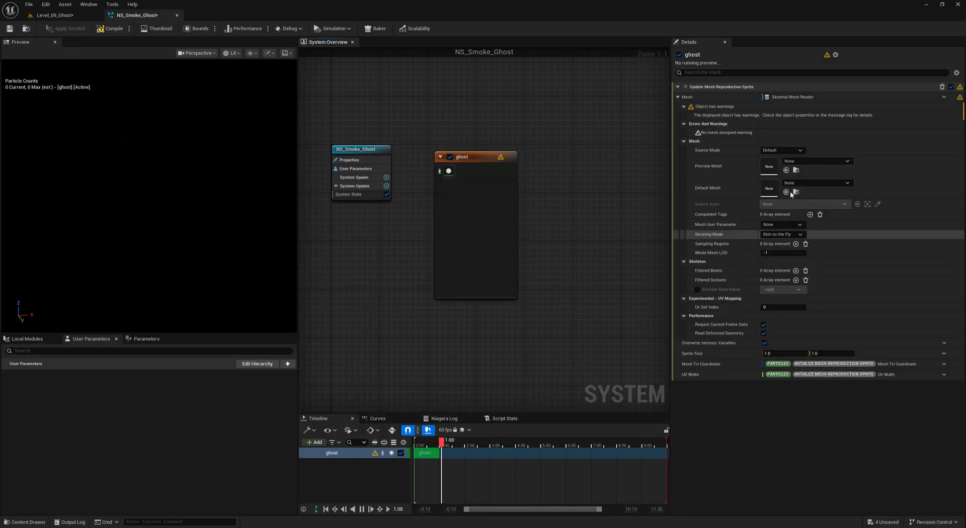
click(786, 170)
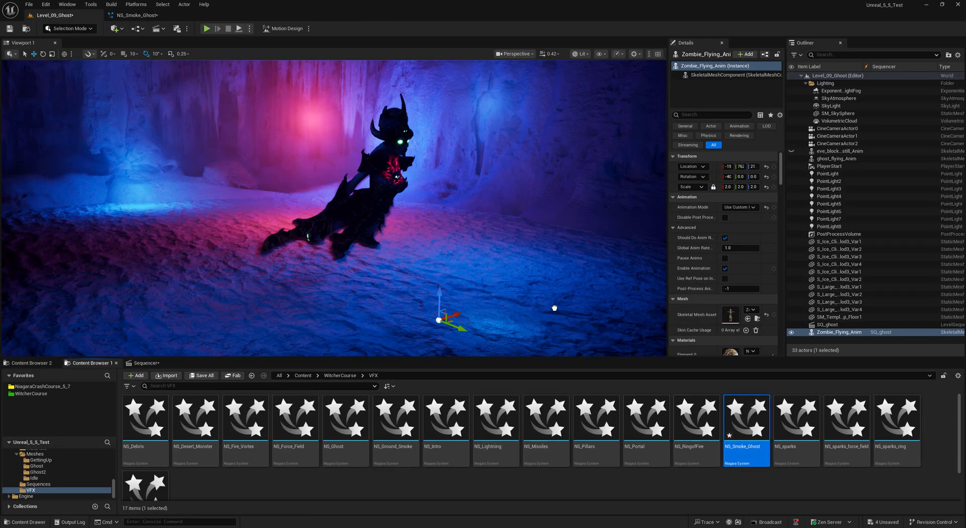
Place NS_Smoke_Ghost in the level and copy the location of Zombie_Flying_Anim onto it
drag(554, 307, 404, 302)
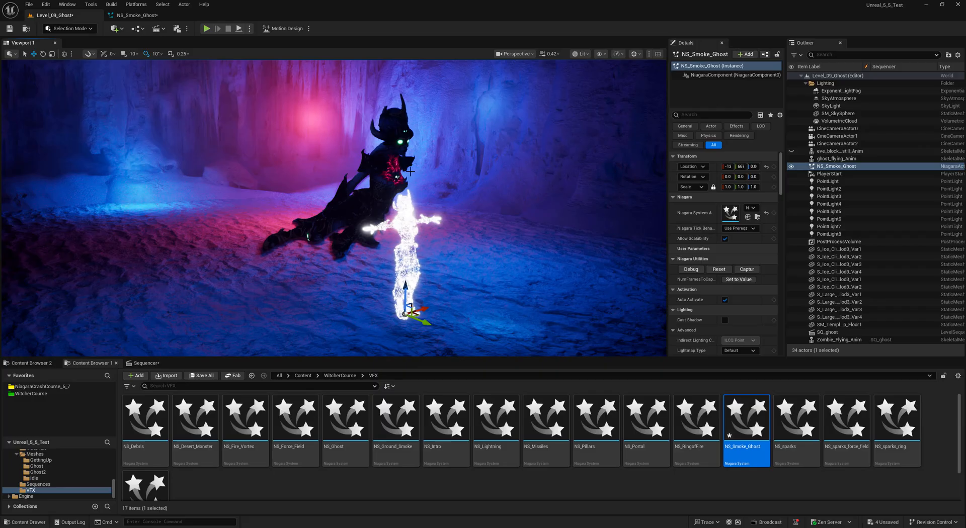
click(410, 171)
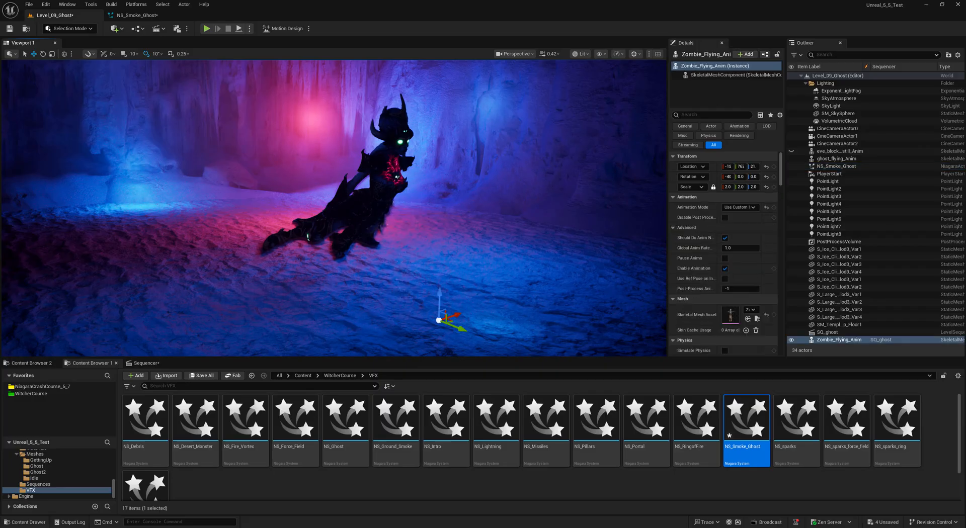
right_click(713, 169)
click(738, 192)
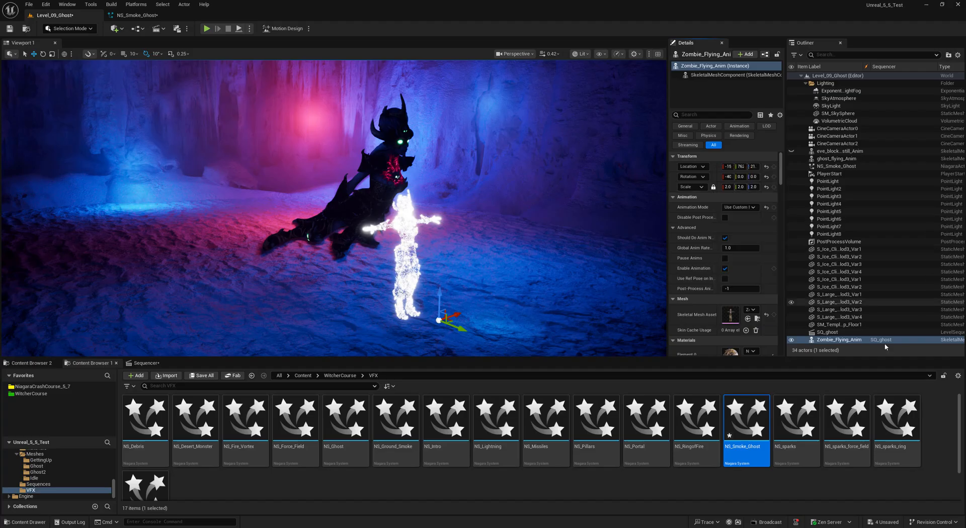
click(835, 166)
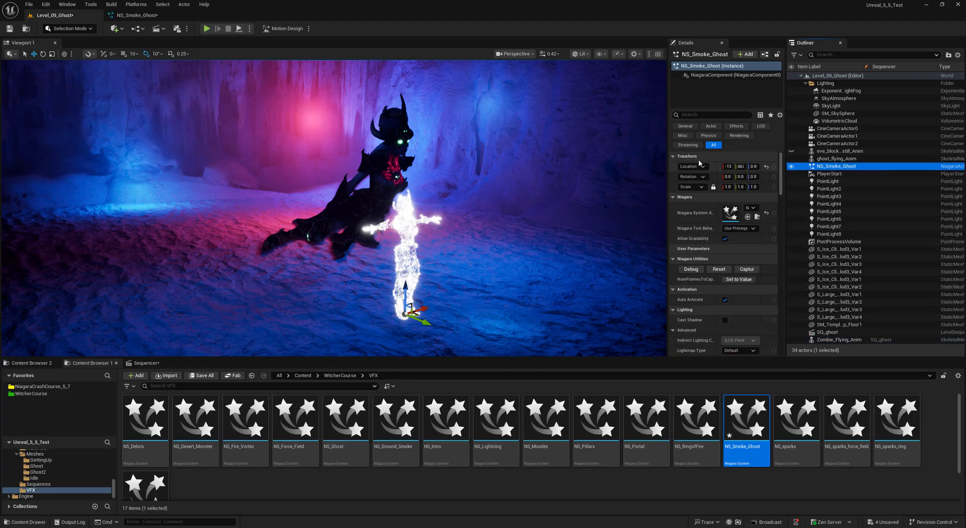
right_click(714, 170)
click(737, 200)
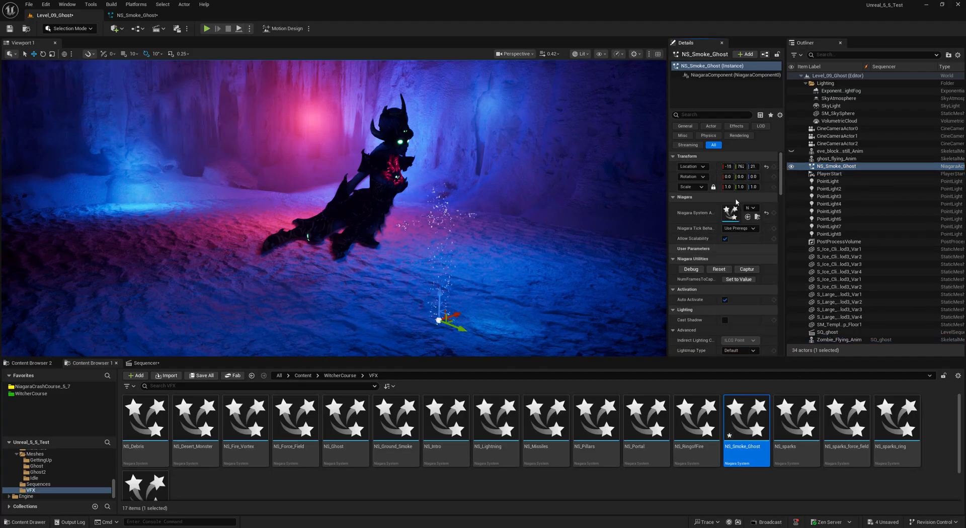
Attach NS_Smoke_Ghost to the Zombie_Flying_Anim actor with the socket set to None, and select the zombie
click(827, 167)
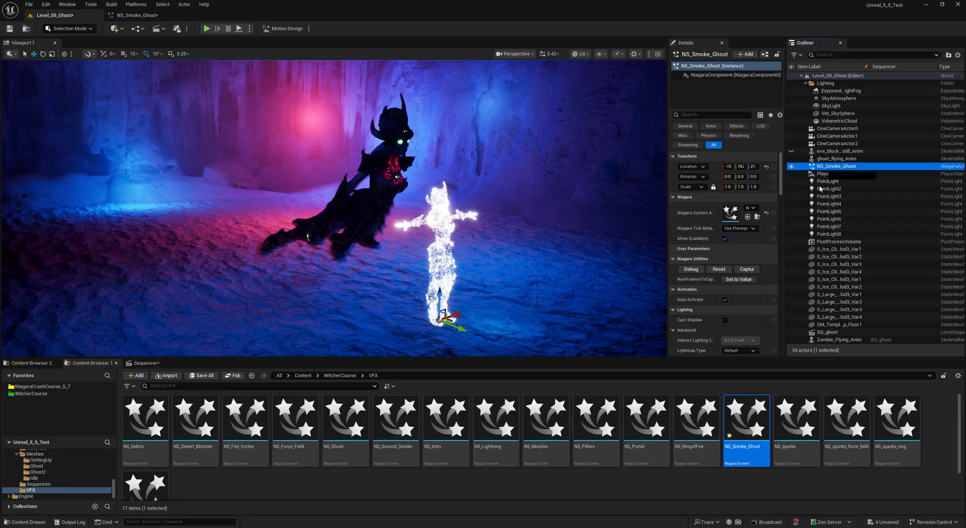
drag(826, 343, 826, 343)
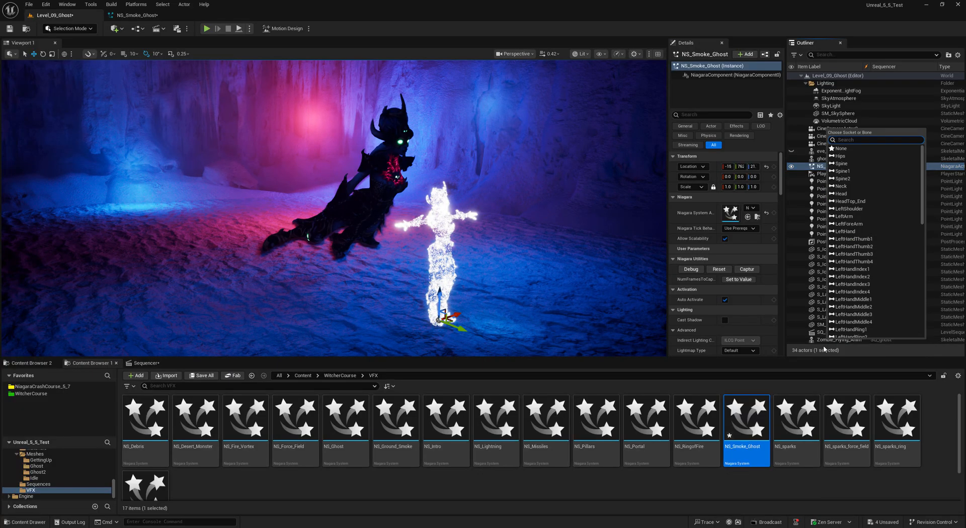
click(840, 149)
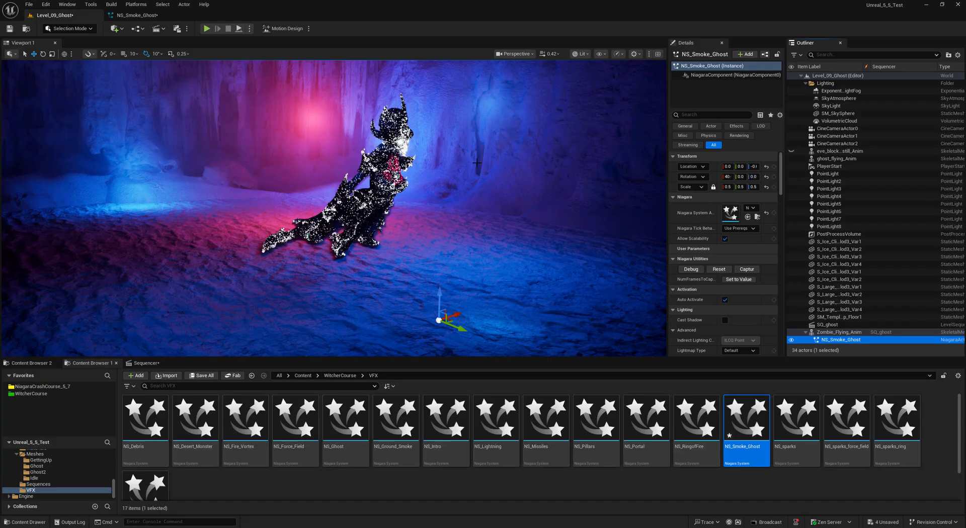
click(835, 332)
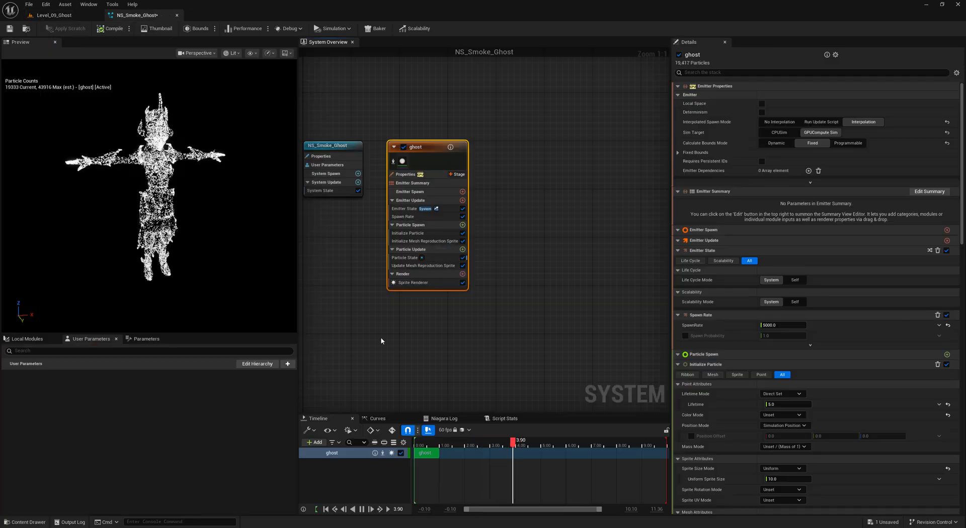
Add the Set Fluid Source Attributes module to the ghost emitter's Particle Update stage and set Density to 0.1
click(462, 250)
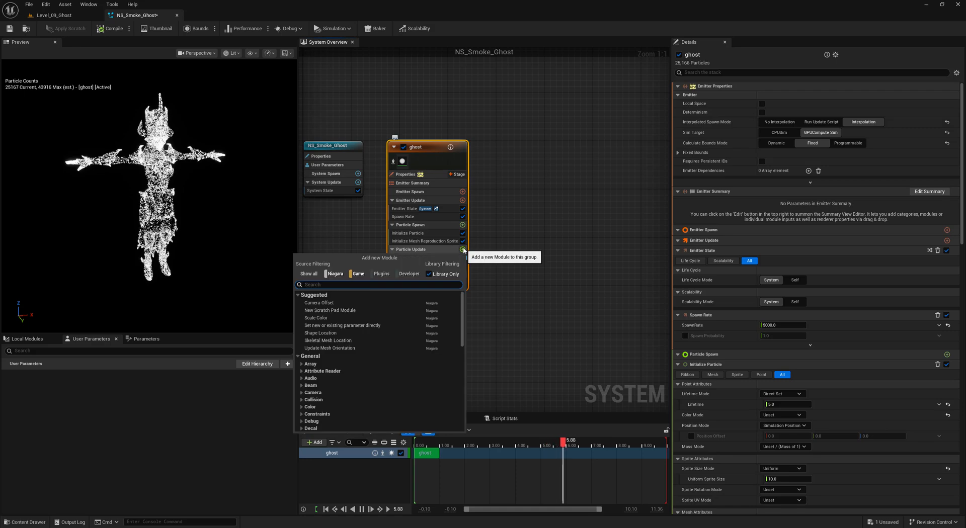
text(set f)
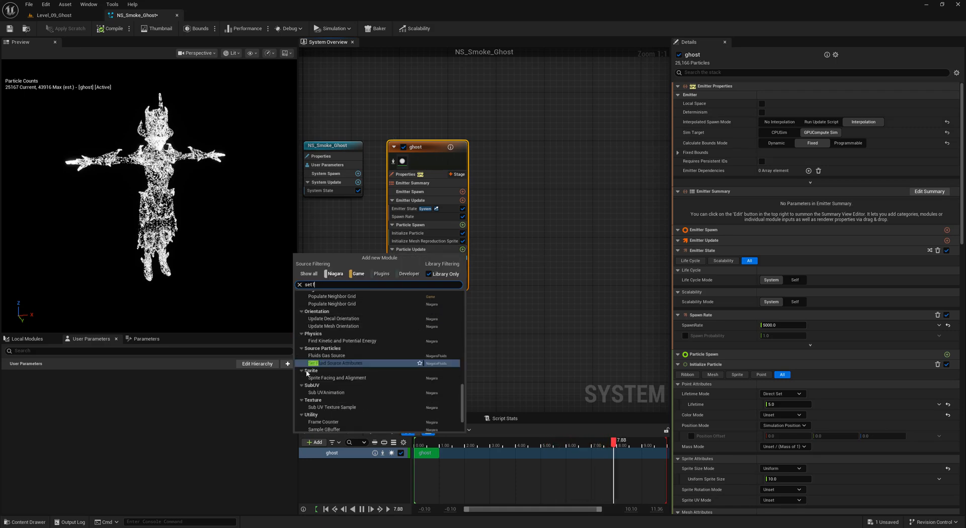
click(335, 363)
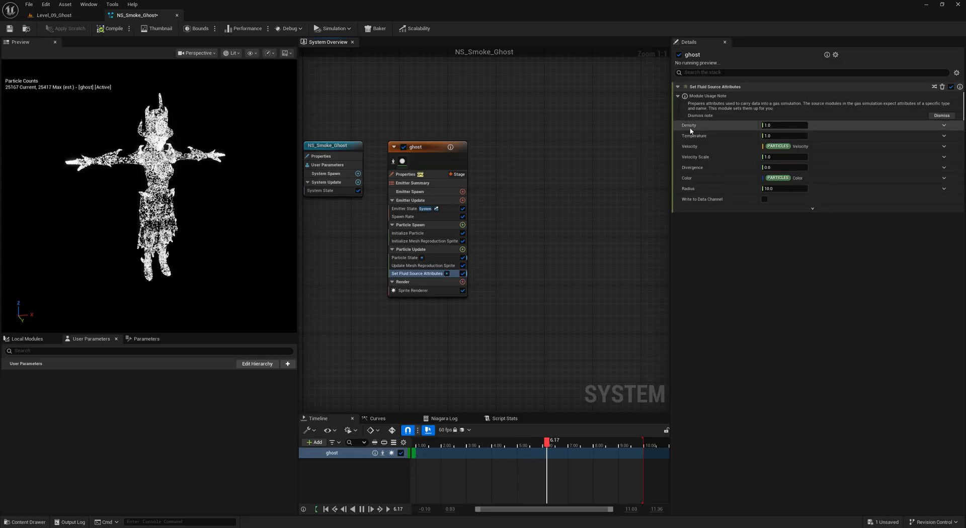
click(776, 126)
text(0.)
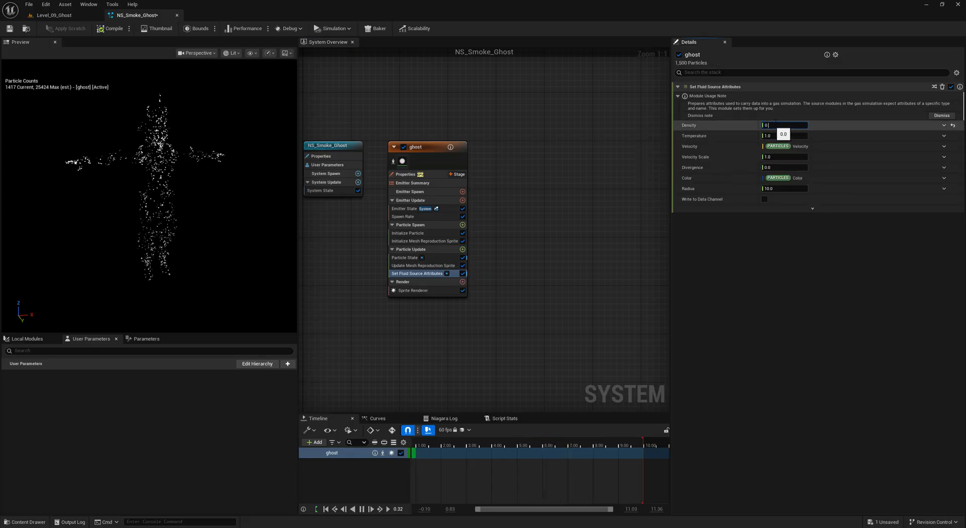
text(1)
key(Return)
Add the Grid3D_Gas_Master_Emitter to the system beside the ghost emitter
right_drag(515, 178, 473, 181)
right_click(474, 181)
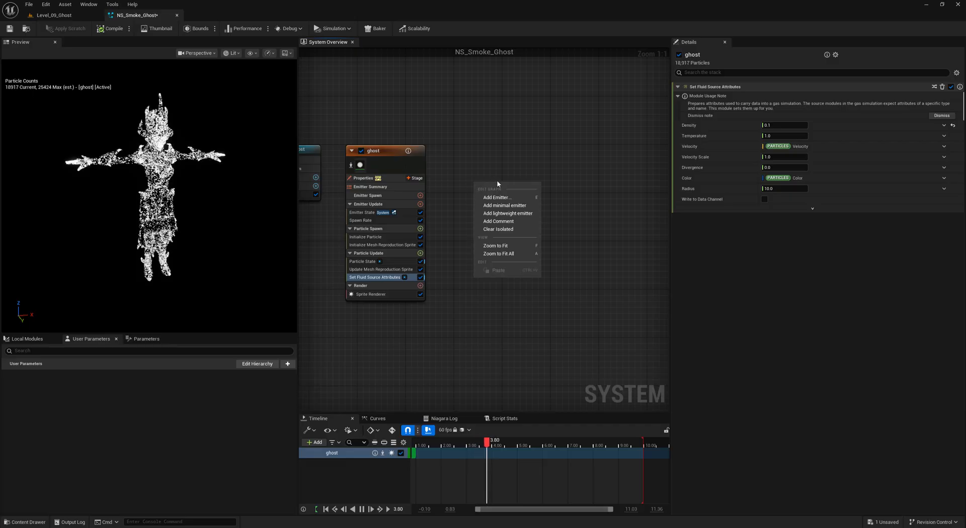
click(497, 197)
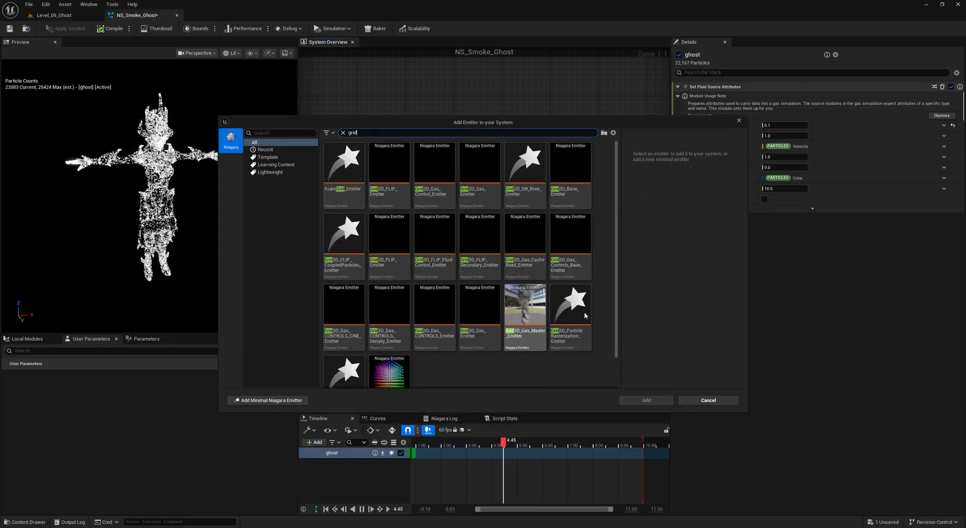
click(530, 312)
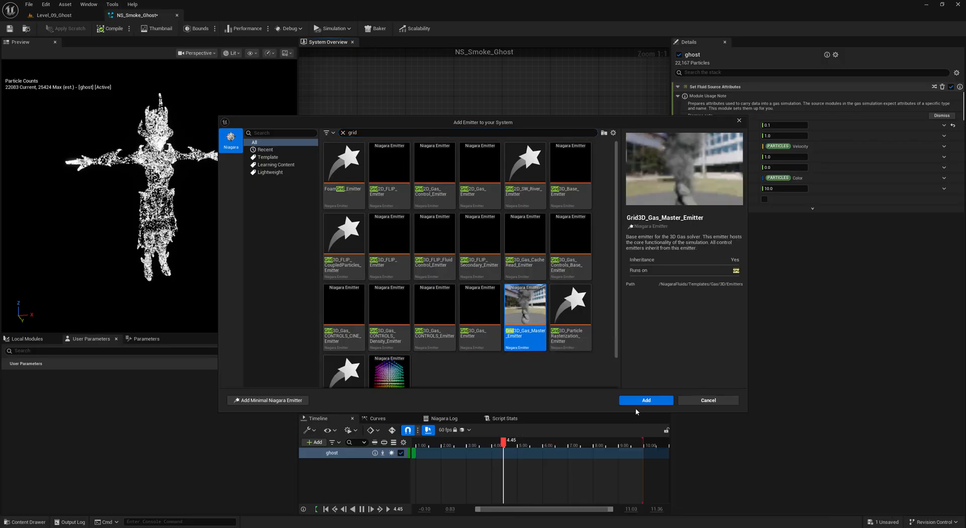
click(638, 402)
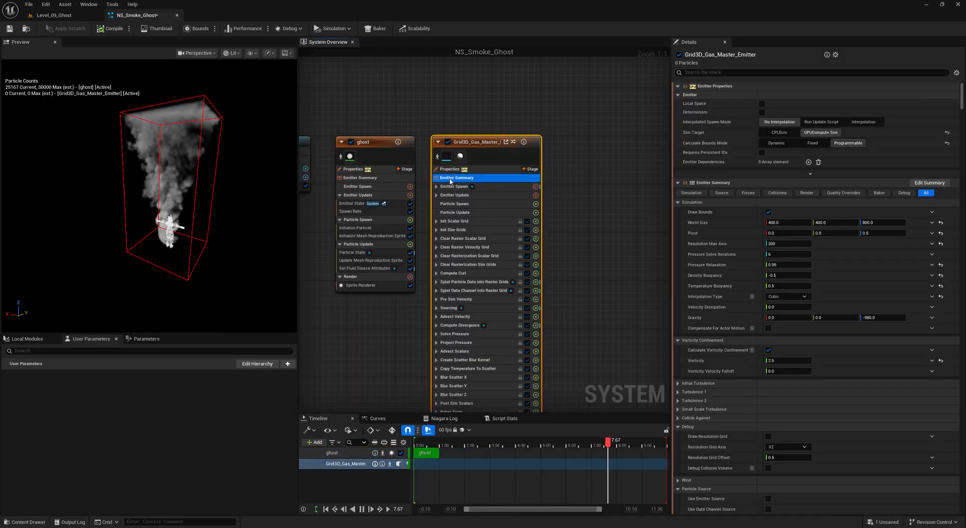
In the gas emitter's summary source settings, disable the Sphere Source and enable Use Emitter Source
click(450, 179)
click(719, 97)
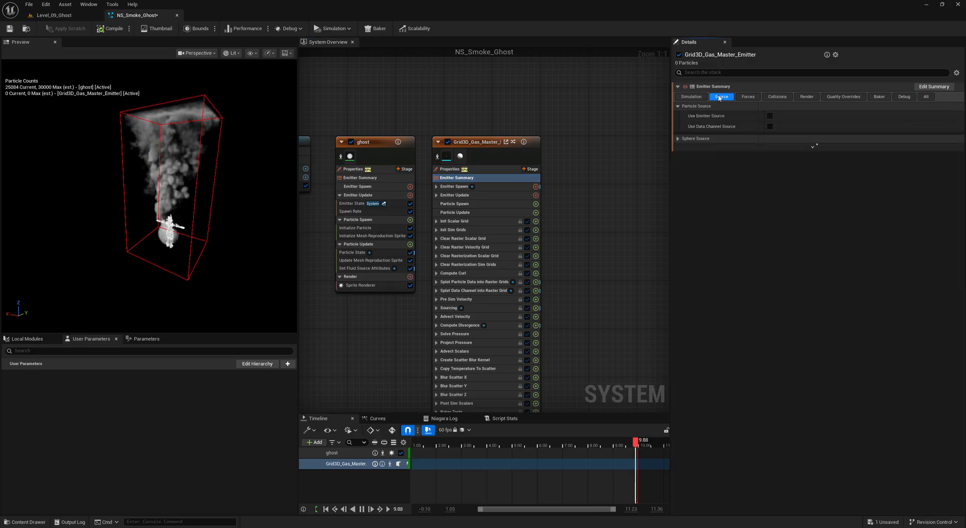
click(678, 139)
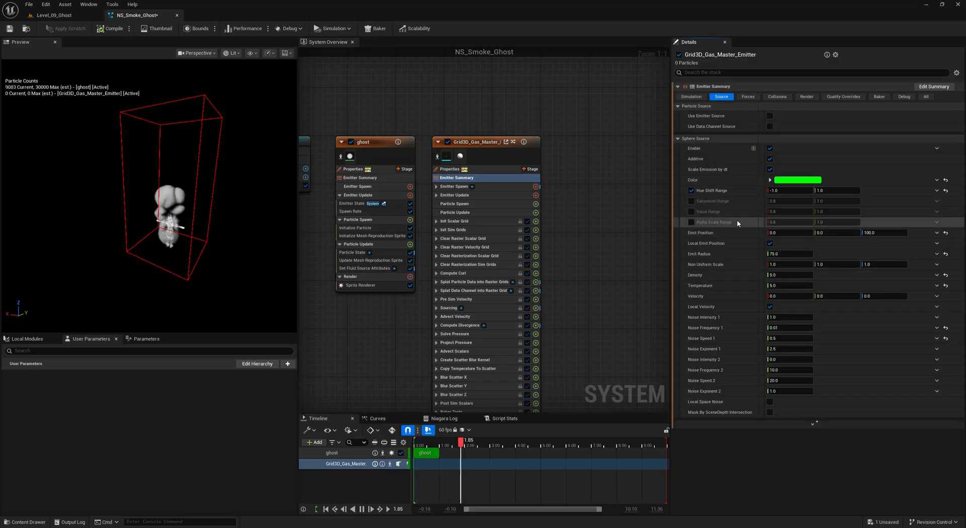
click(769, 149)
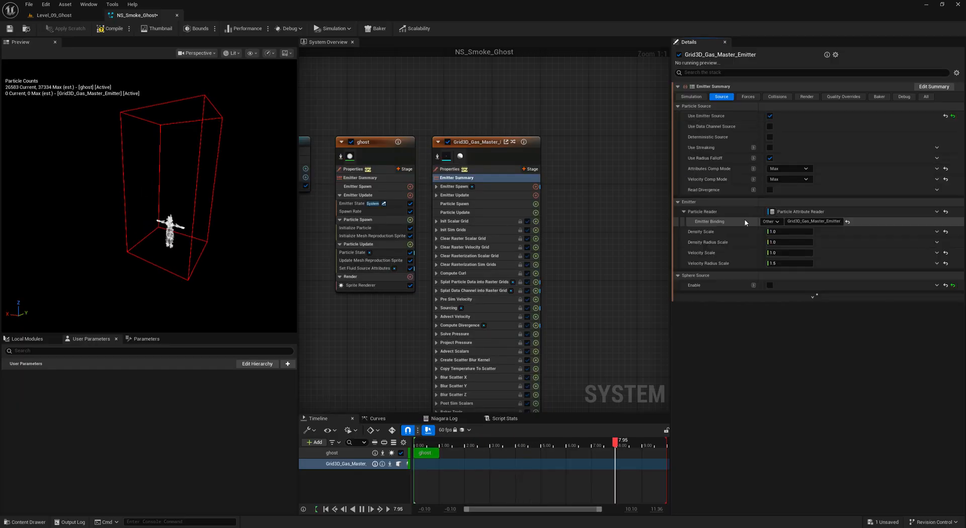
Set the Emitter Binding of the gas emitter's Particle Reader to ghost
click(819, 222)
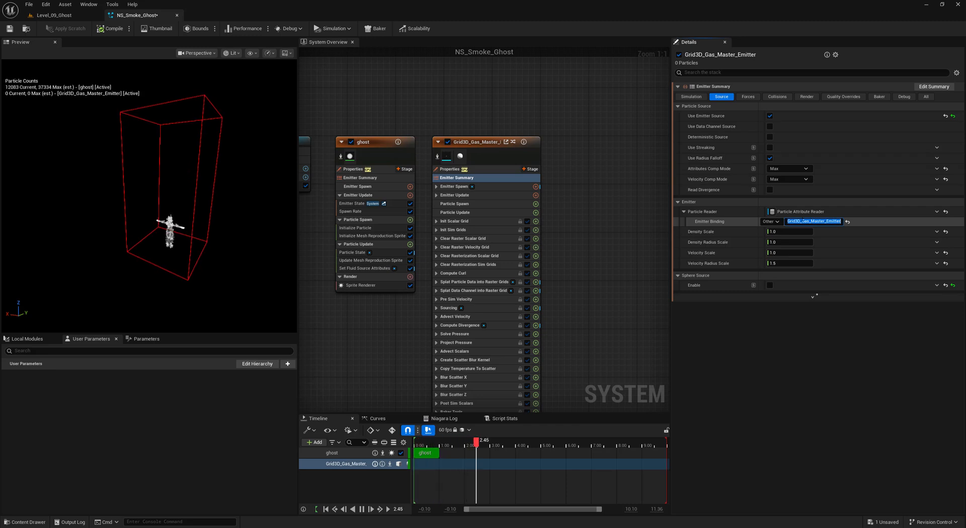
text(gh)
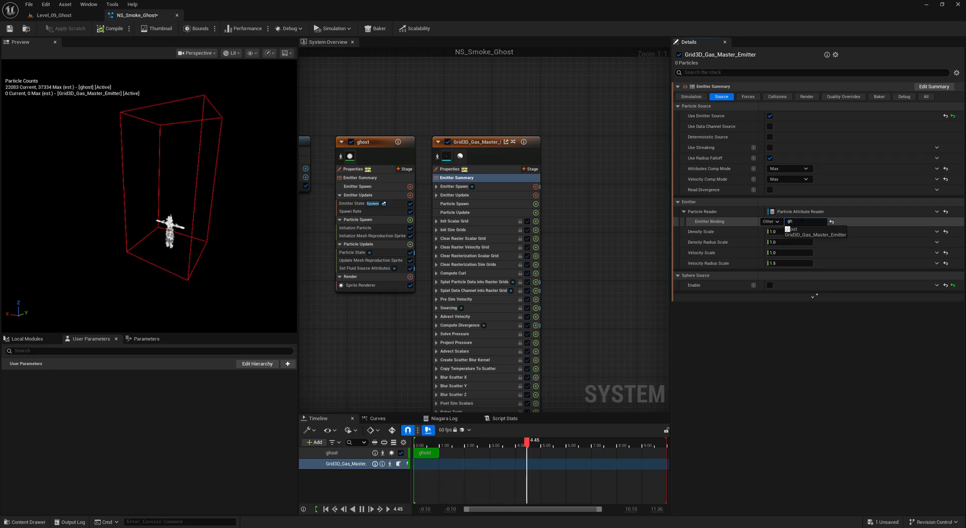
text(ost)
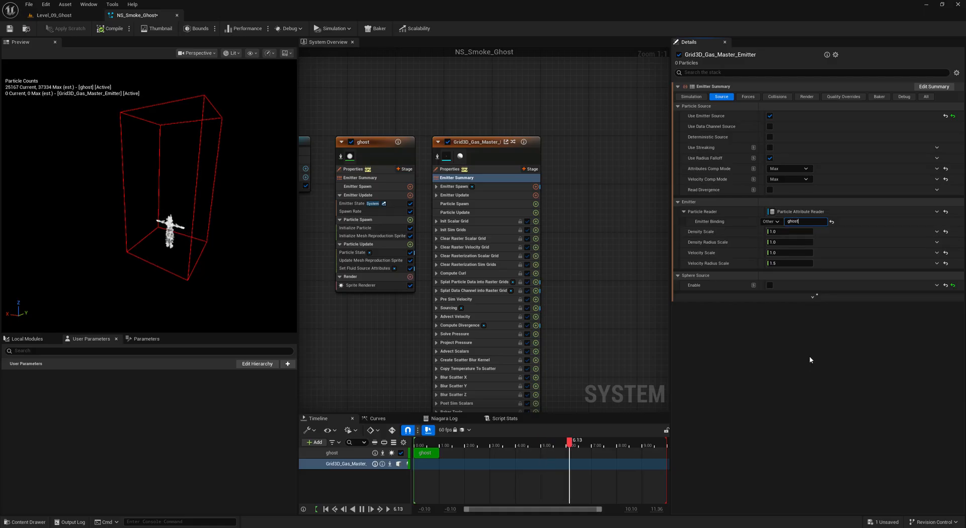
key(Return)
scroll(169, 237, up, 5)
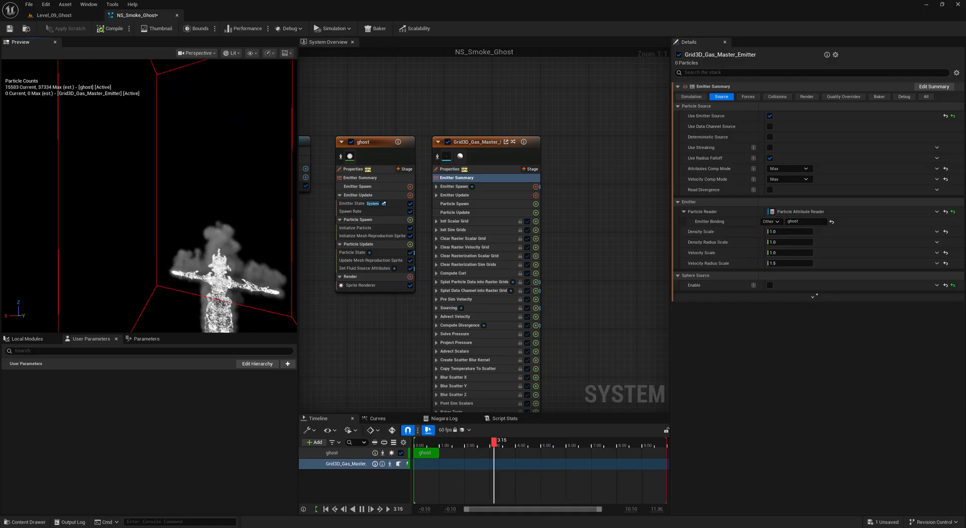
mouse_move(169, 237)
mouse_down()
mouse_move(201, 234)
mouse_move(161, 235)
mouse_up()
scroll(201, 234, up, 3)
scroll(198, 234, down, 4)
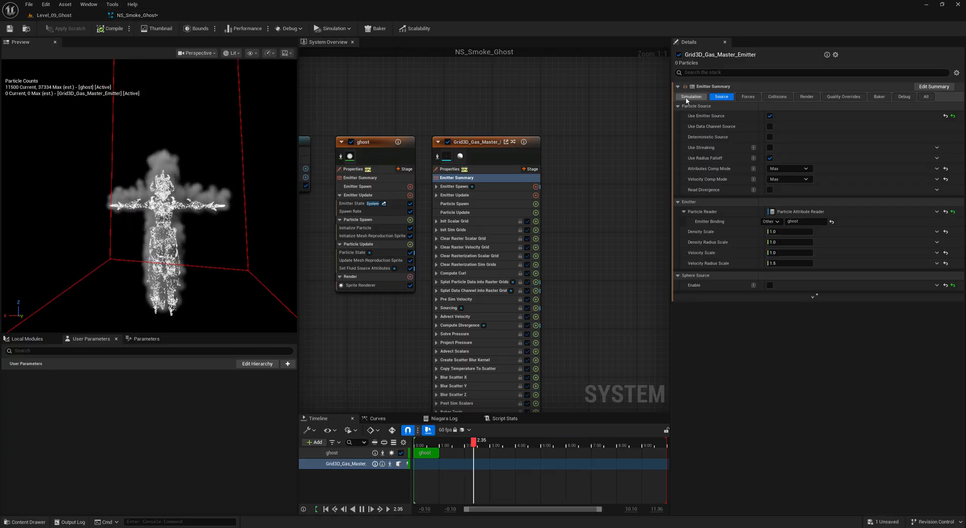
In the gas emitter's simulation settings, set the World Size to 1200 × 1800 × 550
click(691, 97)
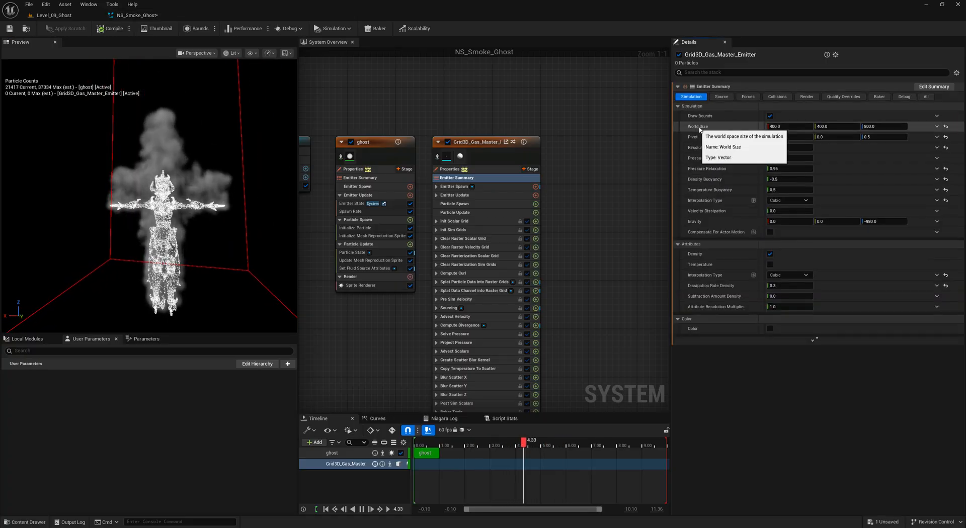
scroll(227, 169, down, 4)
drag(227, 169, 216, 176)
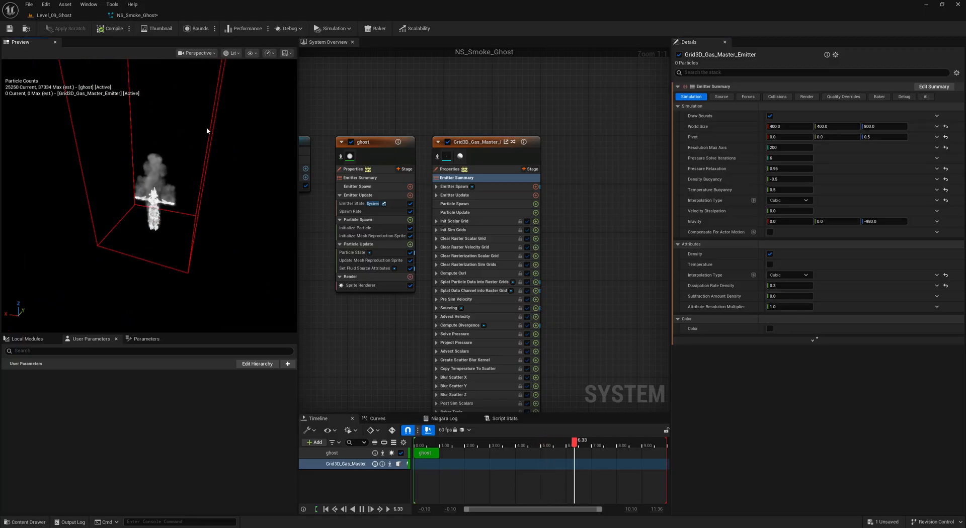
drag(214, 131, 201, 143)
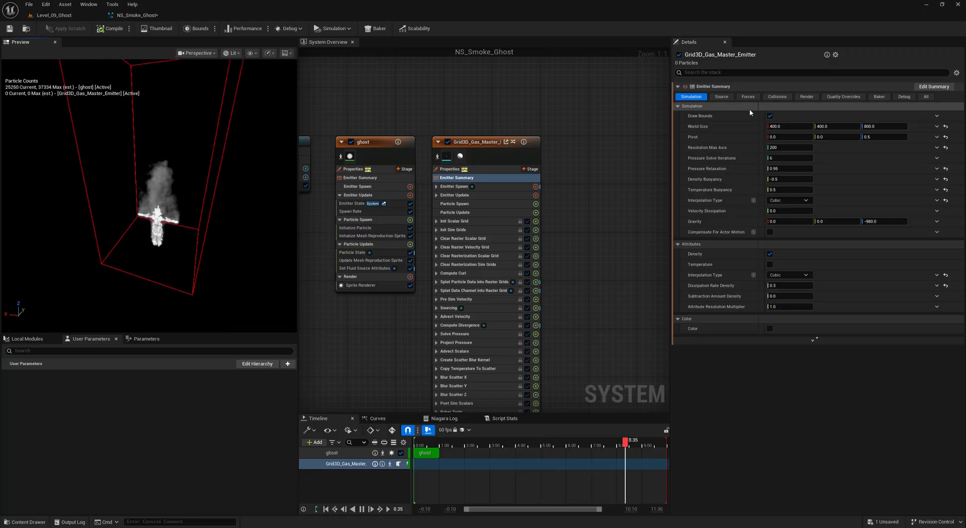
click(775, 126)
text(120)
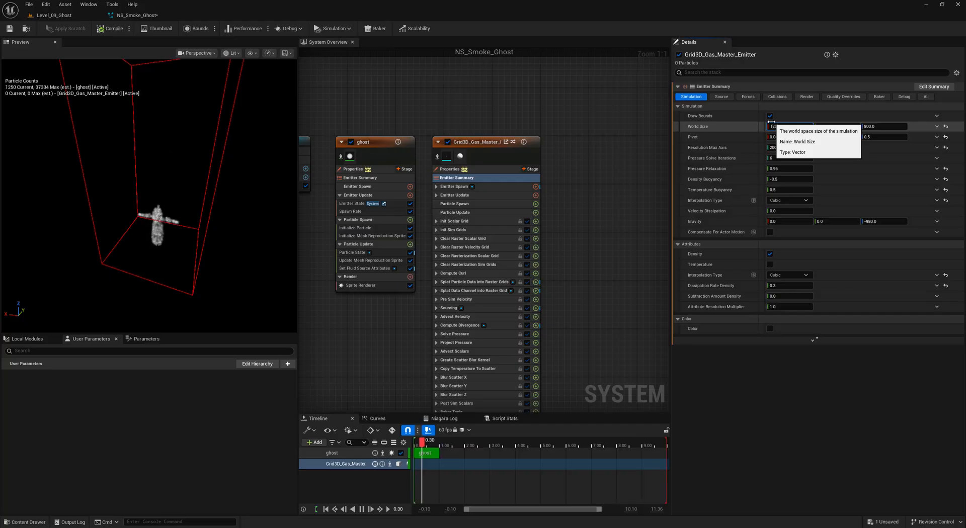
text(0)
key(Tab)
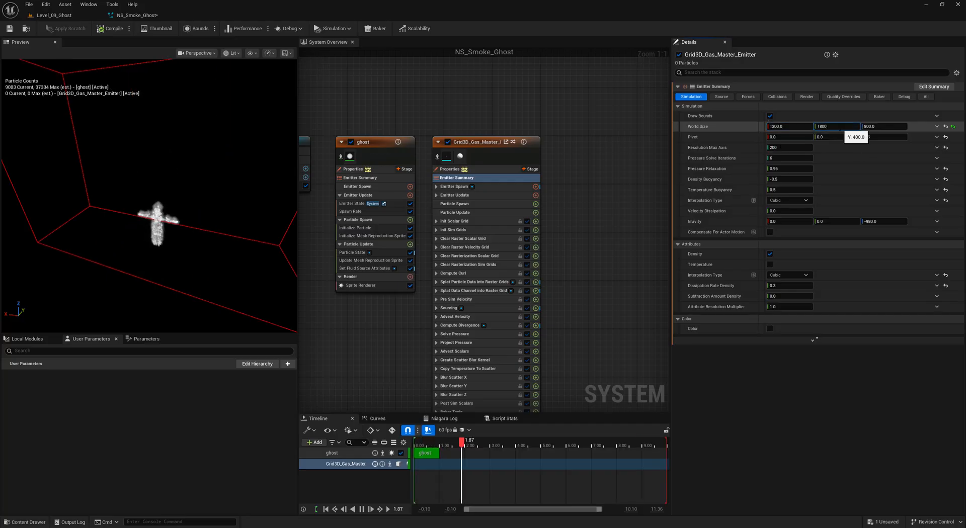
key(Tab)
key(BackSpace)
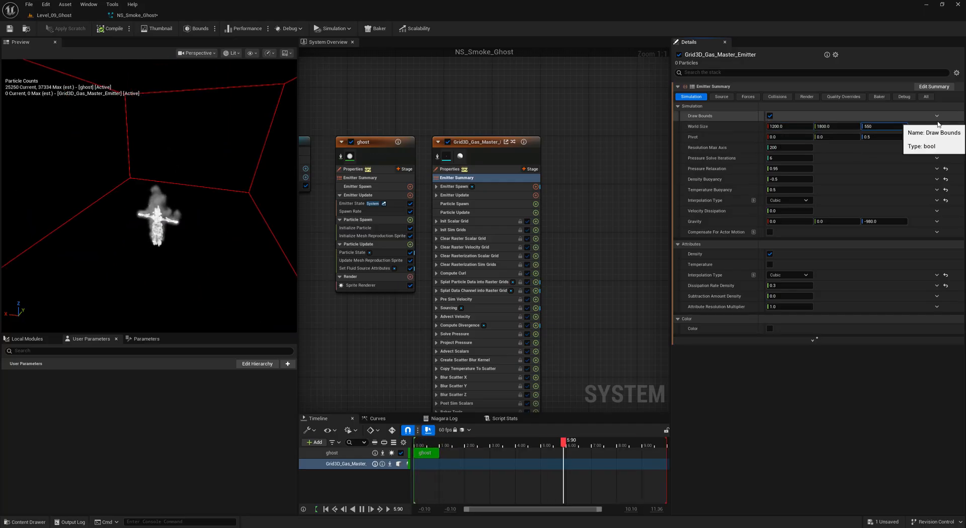
key(Return)
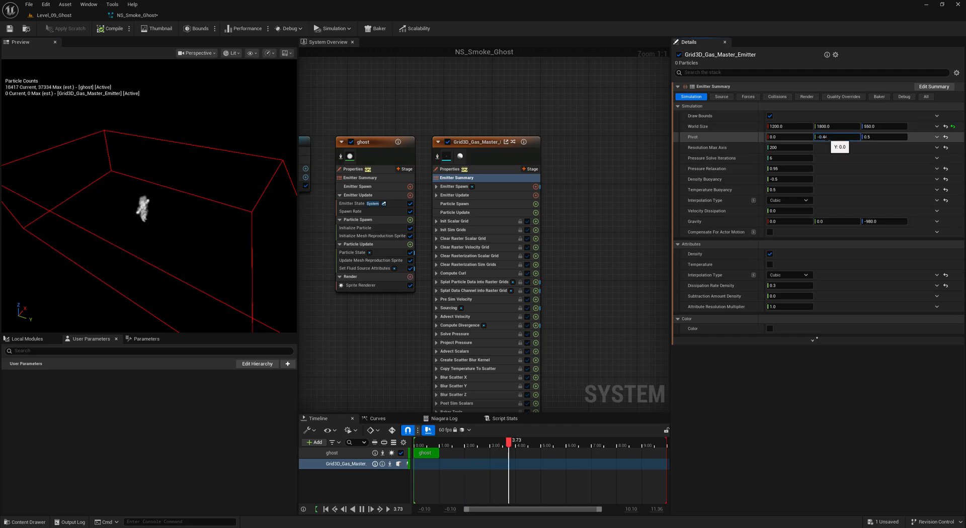
Set the gas simulation's Pivot to -0.44 in Y and 0.6 in Z
key(Return)
drag(121, 170, 148, 174)
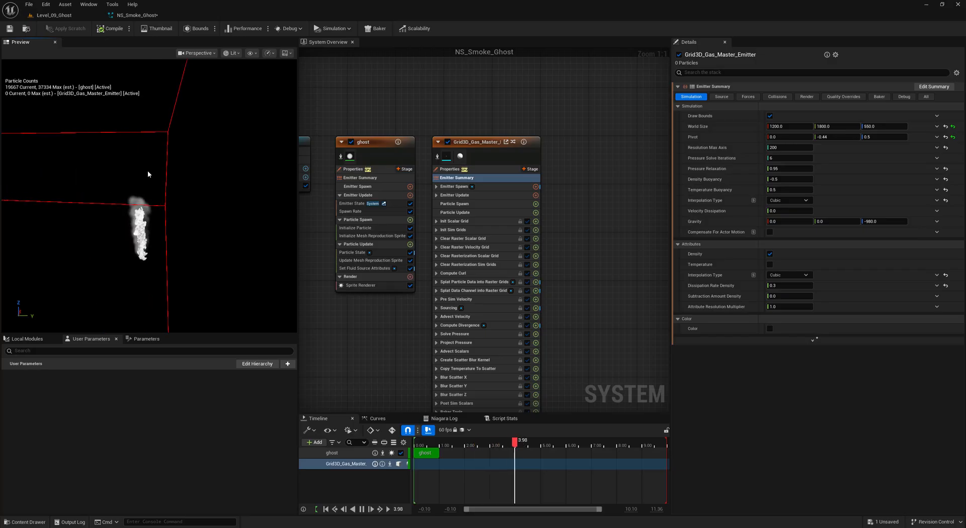
click(887, 137)
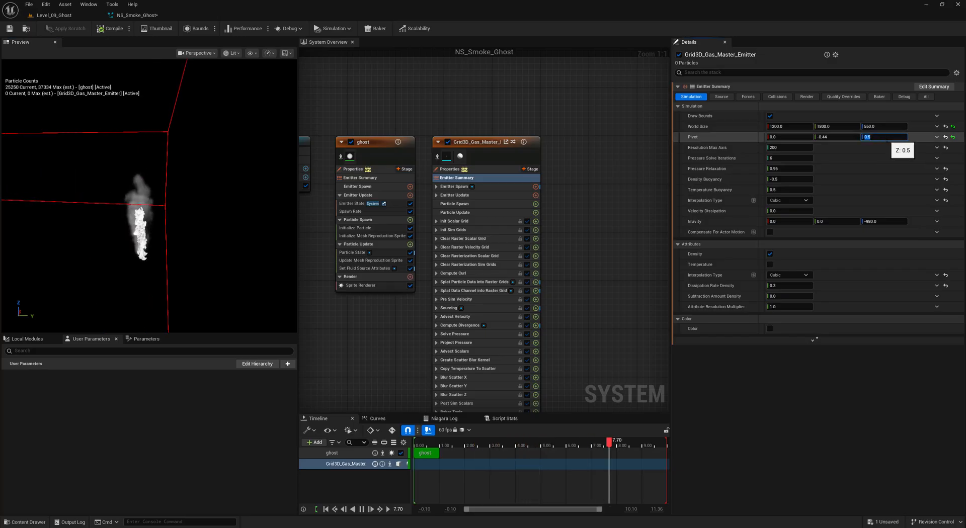
key(Return)
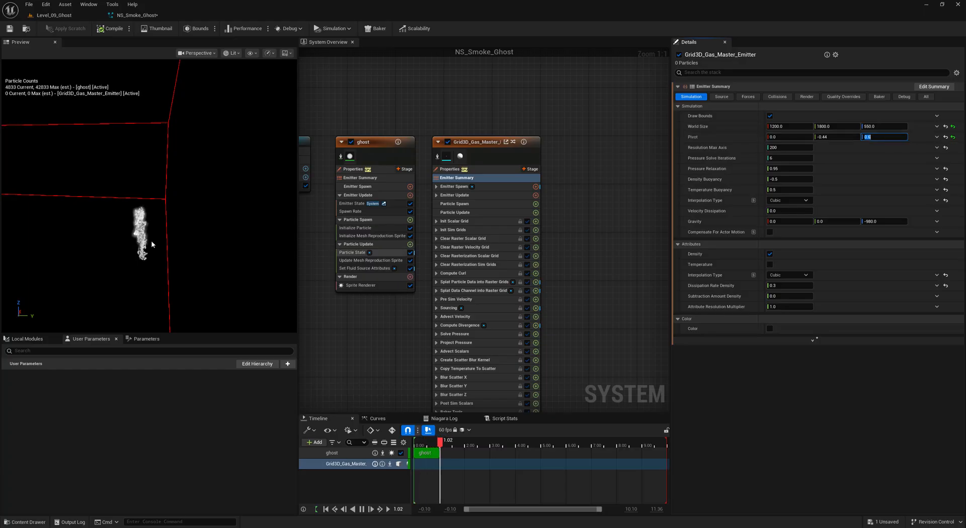
drag(141, 291, 140, 280)
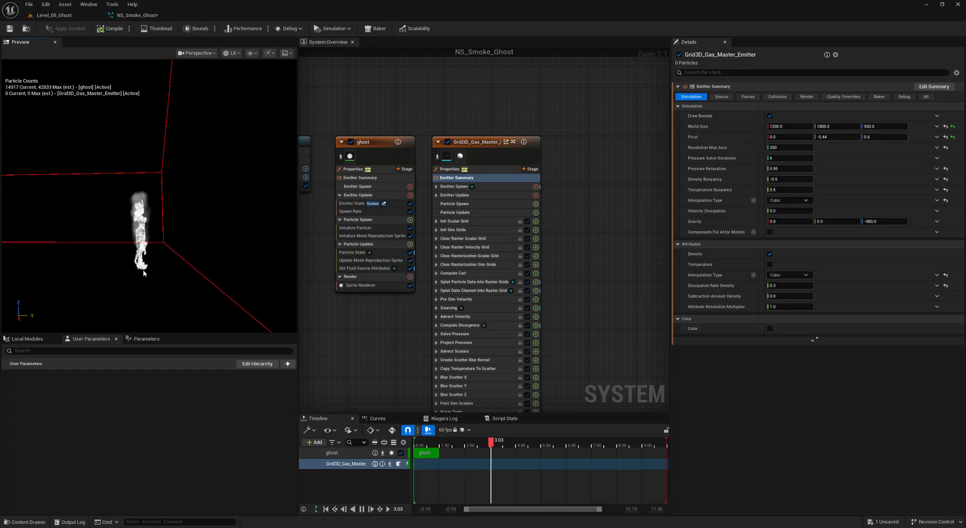
Set the gas simulation's Resolution Max Axis to 350, Pressure Solve Iterations to 10 and Density Buoyancy to 3.0
scroll(144, 267, down, 4)
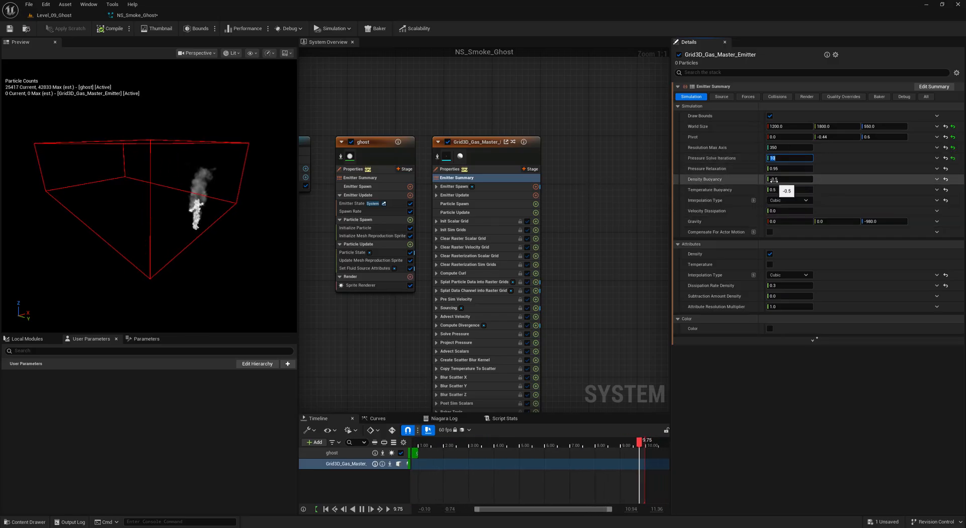
drag(234, 218, 196, 234)
scroll(234, 218, up, 3)
click(788, 179)
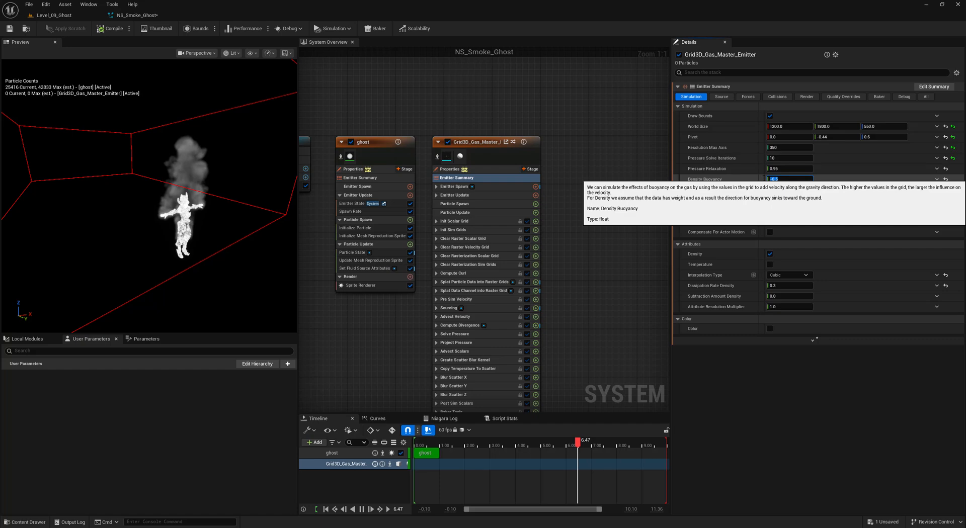
Disable the ghost emitter's Sprite Renderer and reposition the NS_Smoke_Ghost actor in Level_09_Ghost along its Y and Z axes
click(406, 288)
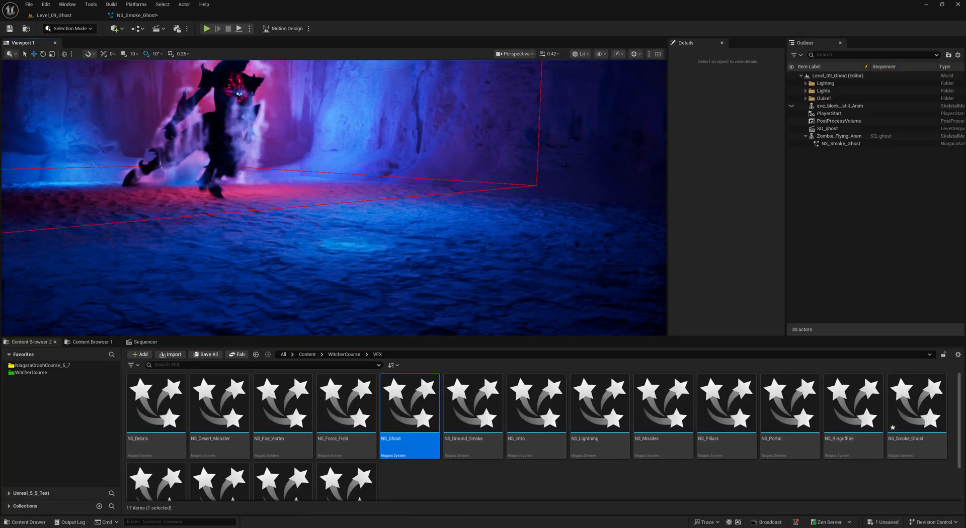
right_drag(334, 197, 277, 229)
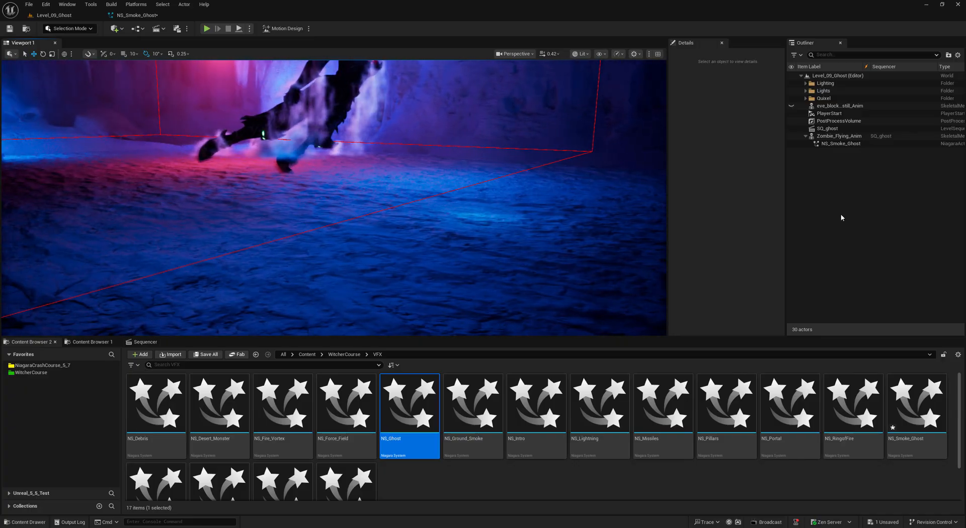
click(840, 144)
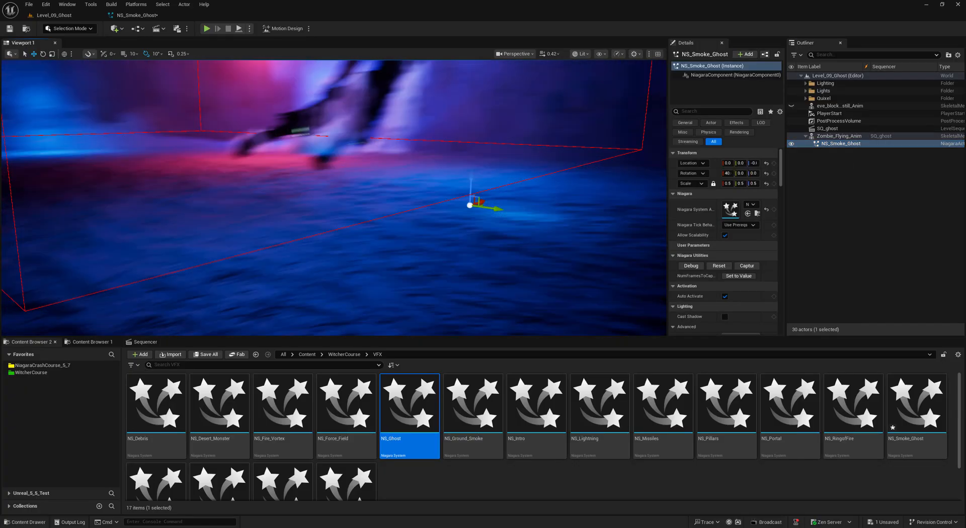
drag(524, 175, 541, 207)
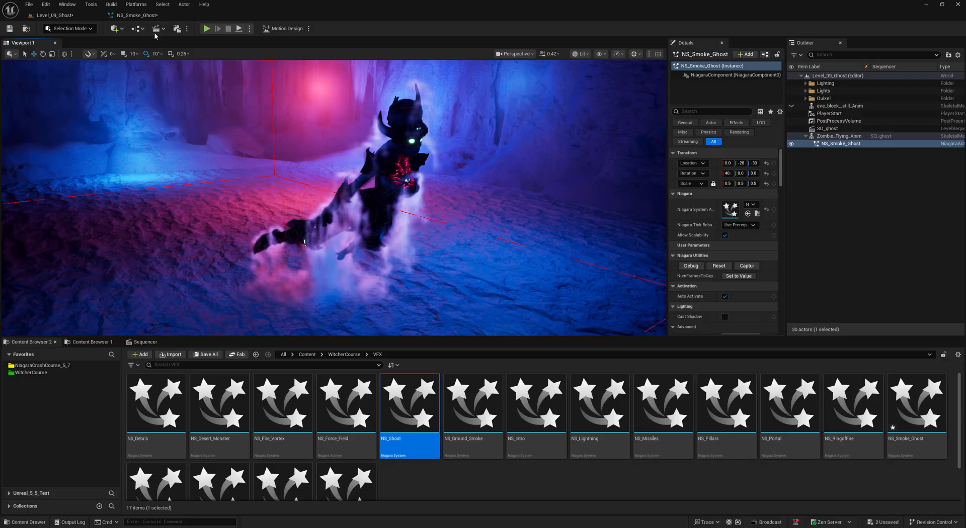
Disable Use Mesh Collisions and Open Boundary -Z in the gas emitter's collision settings, and check the smoke around the zombie in the level
click(138, 17)
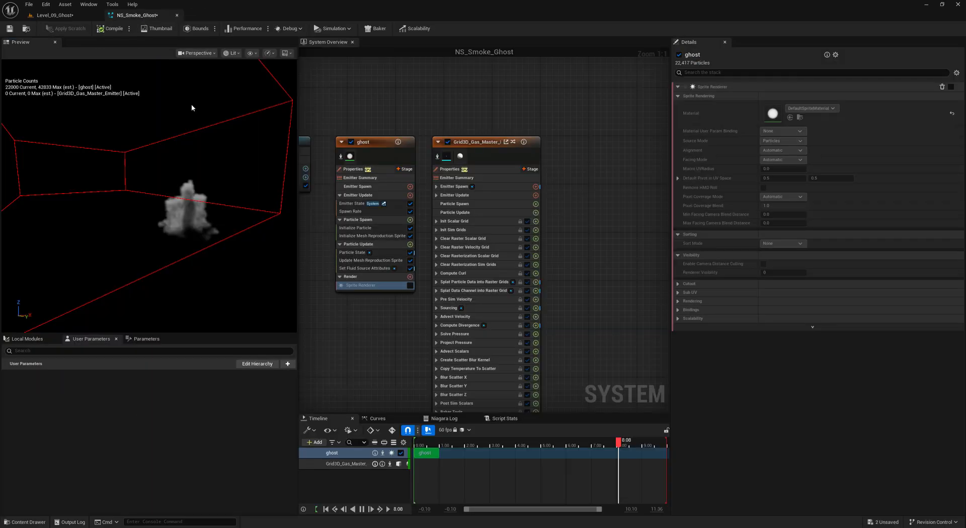
click(448, 178)
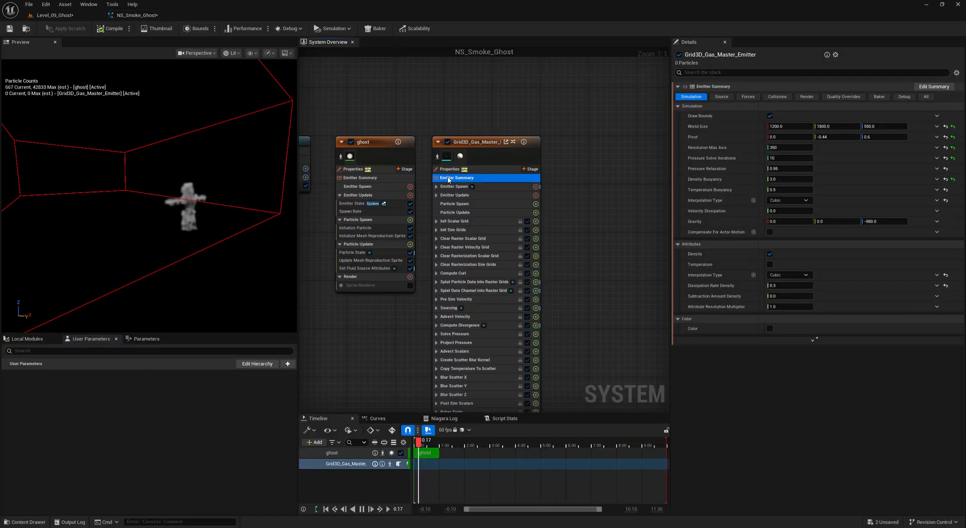
click(777, 96)
click(704, 106)
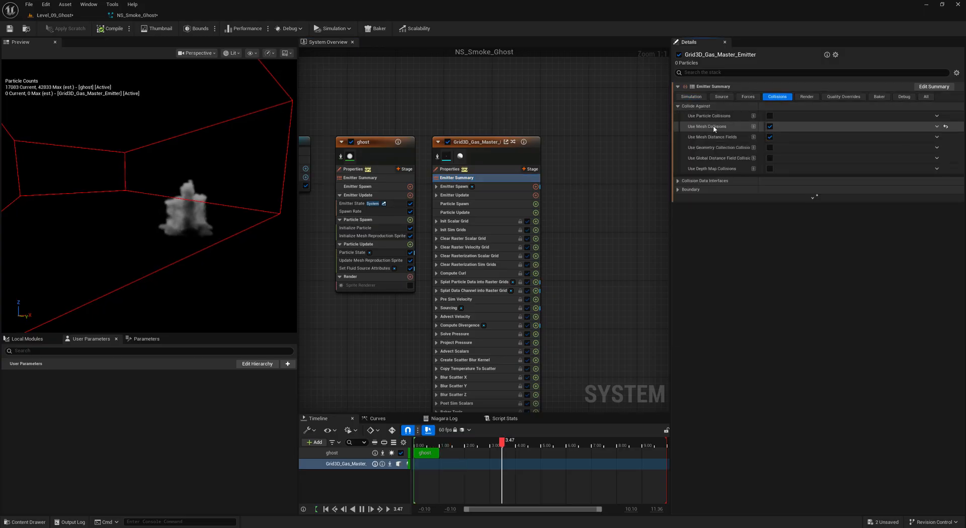
click(769, 127)
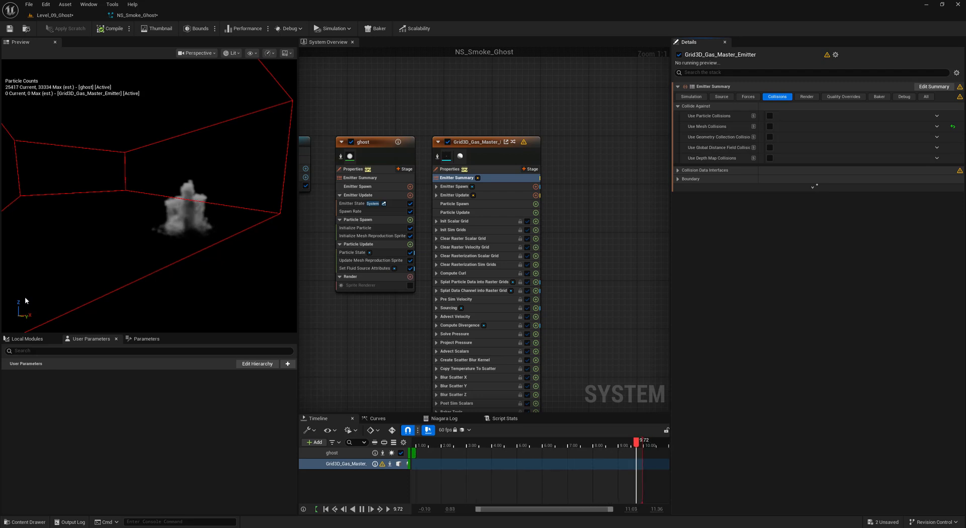
click(678, 179)
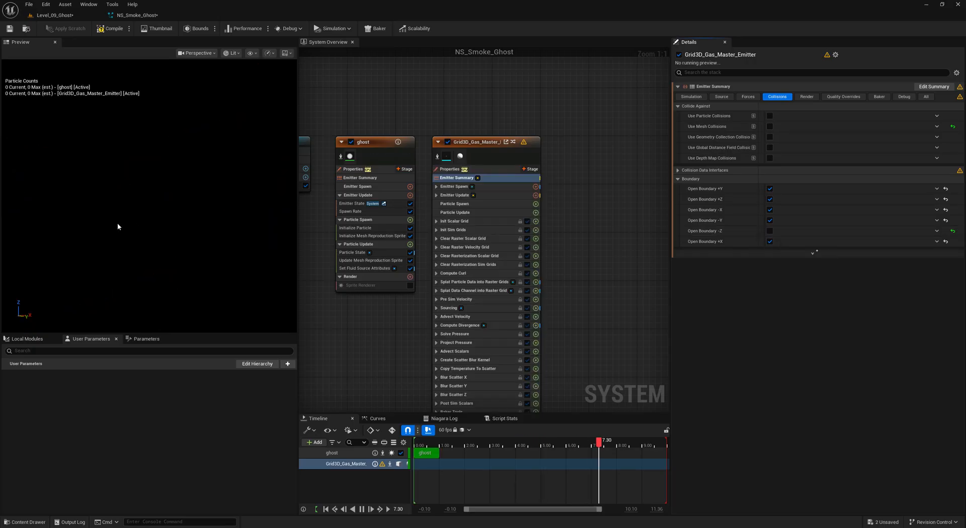
click(53, 15)
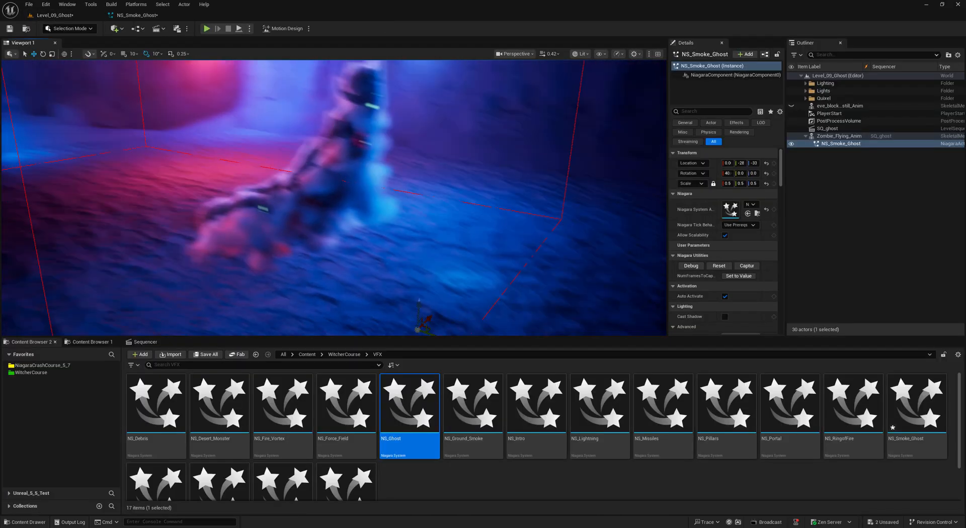
right_drag(333, 198, 474, 230)
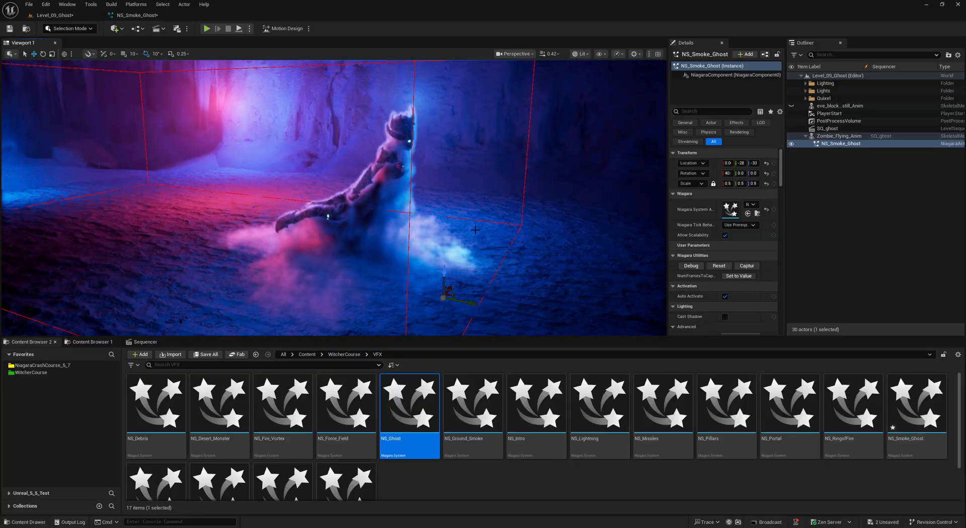
Enable Calculate Wind in the gas emitter's forces with direction 0, -1, 0 and magnitude 70, and check the smoke in the level
click(136, 15)
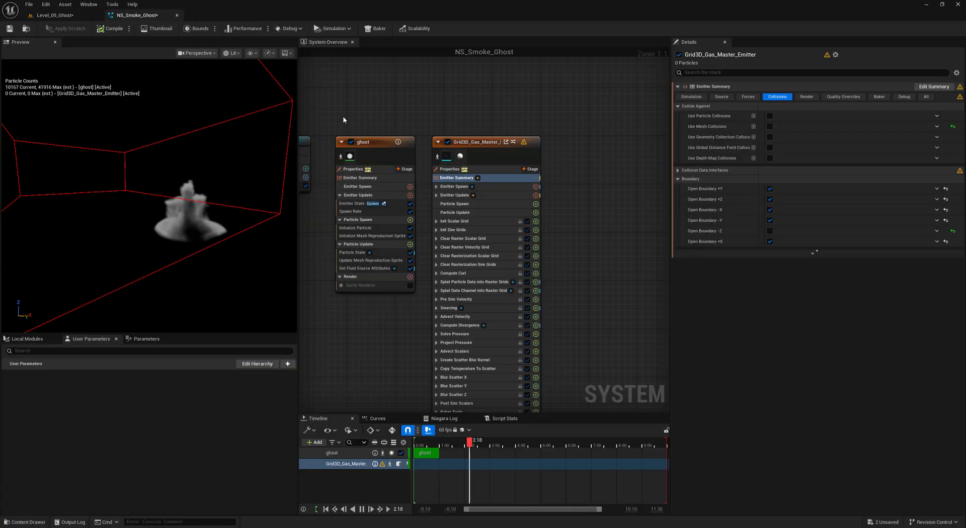
click(748, 97)
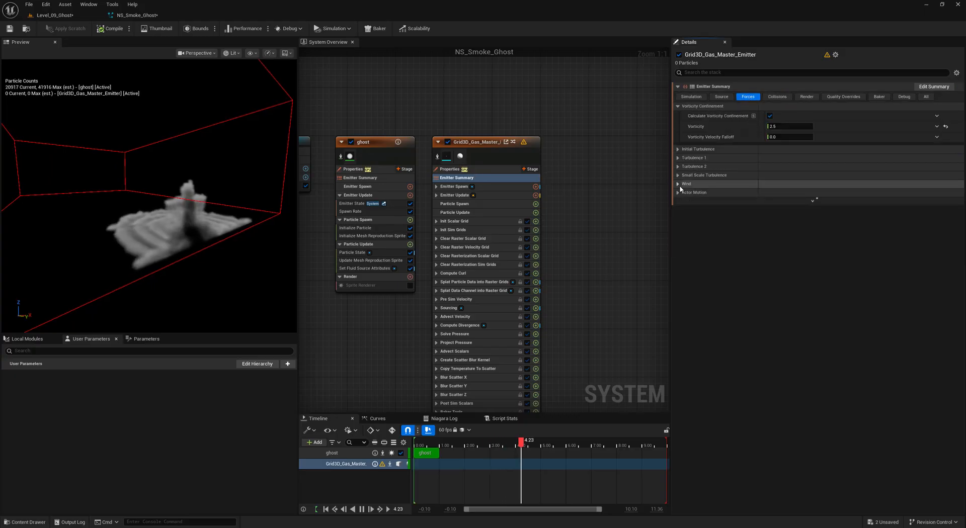
click(677, 184)
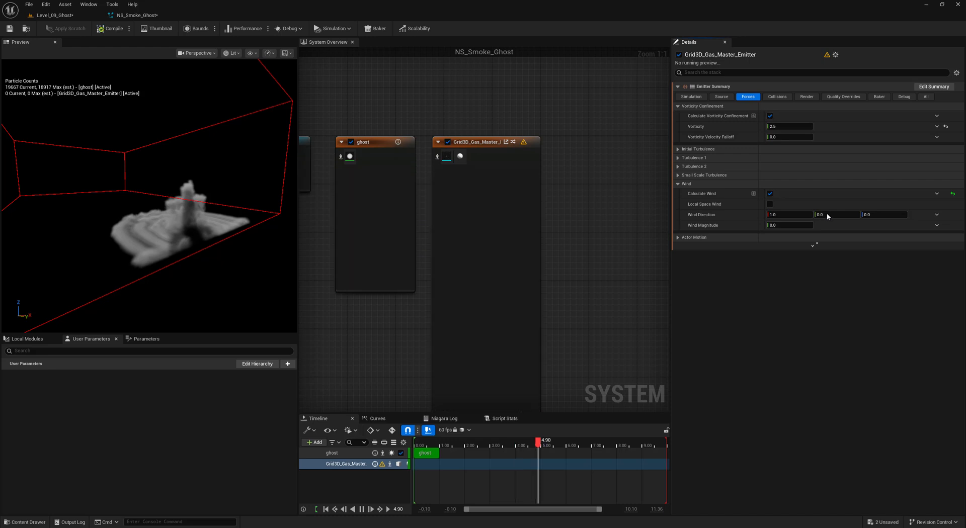
click(775, 215)
text(0)
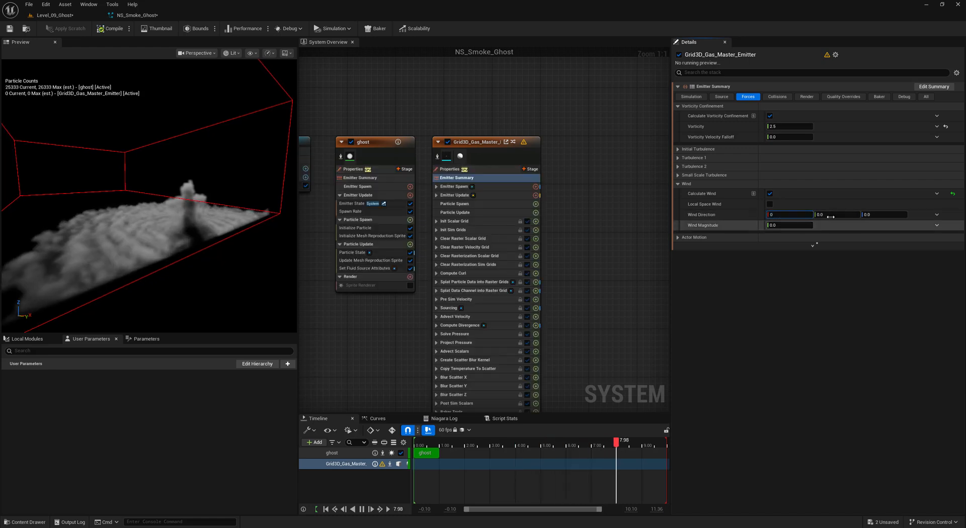
click(830, 215)
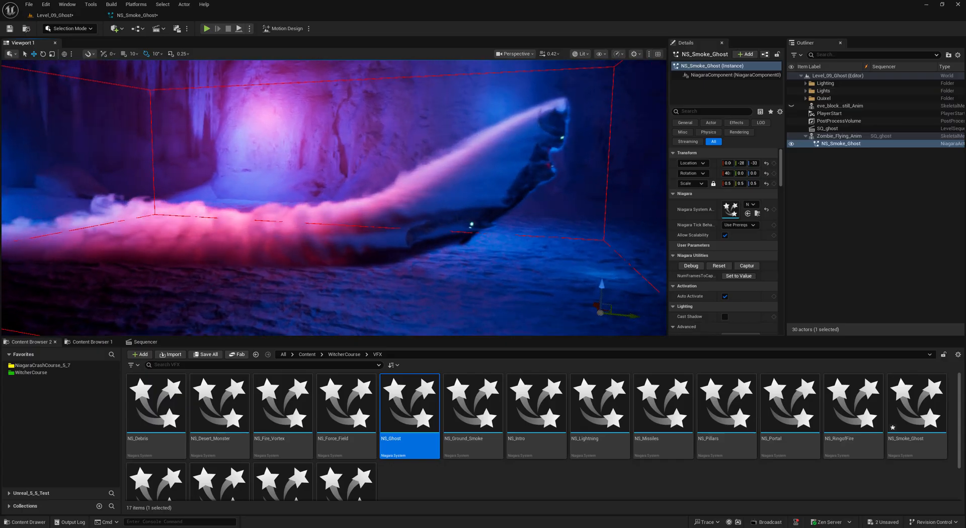
mouse_move(383, 164)
right_down()
mouse_move(377, 153)
mouse_move(403, 159)
mouse_move(383, 164)
right_up()
Enable Calculate Turbulence for Turbulence 1 in the gas emitter's forces and make its Turbulence Frequency a Vector from Float of 0.01
click(146, 15)
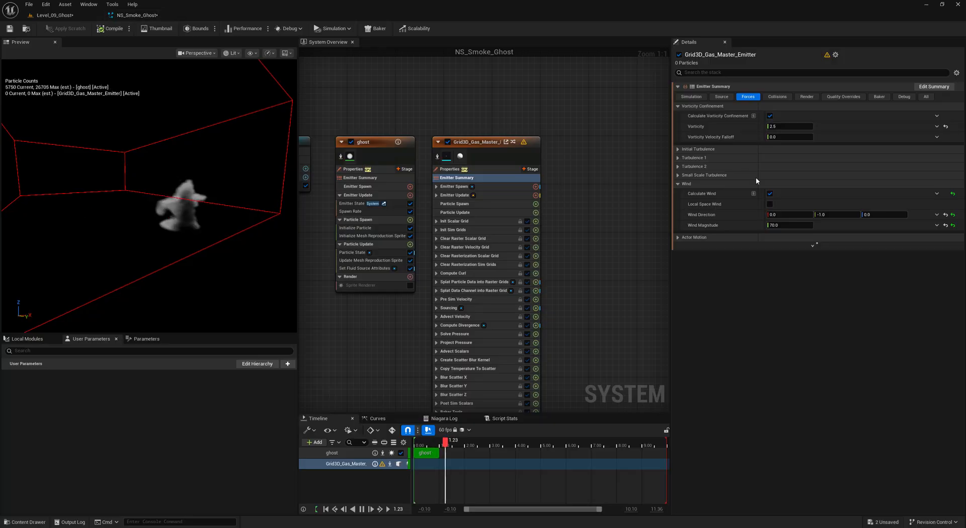
click(759, 158)
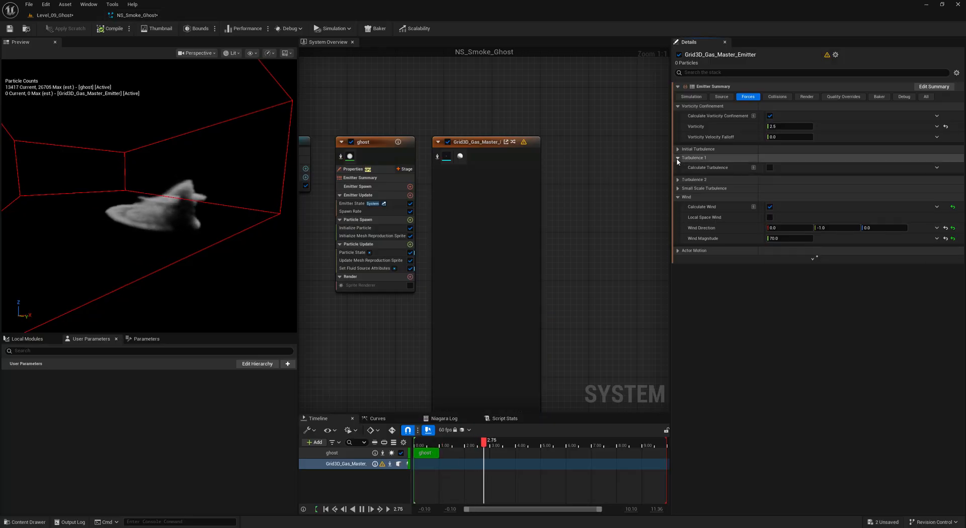
click(769, 206)
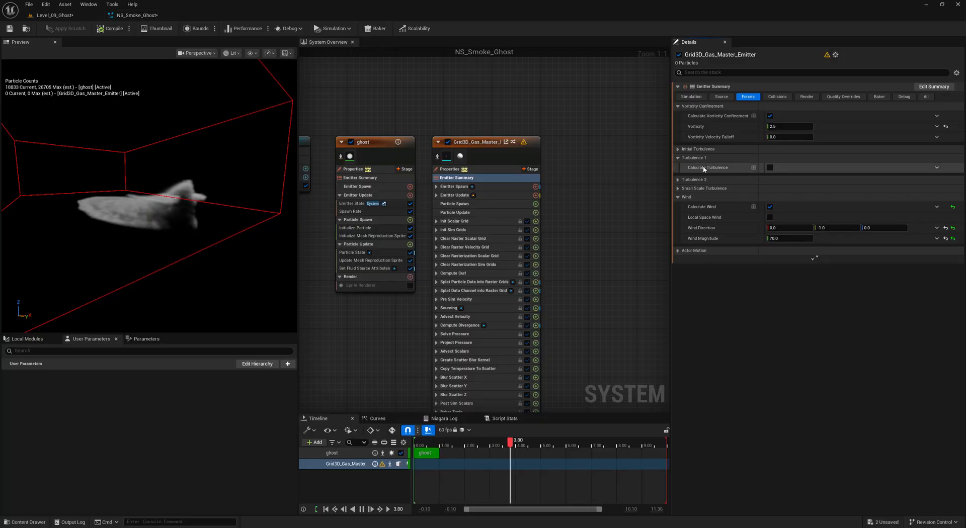
click(769, 167)
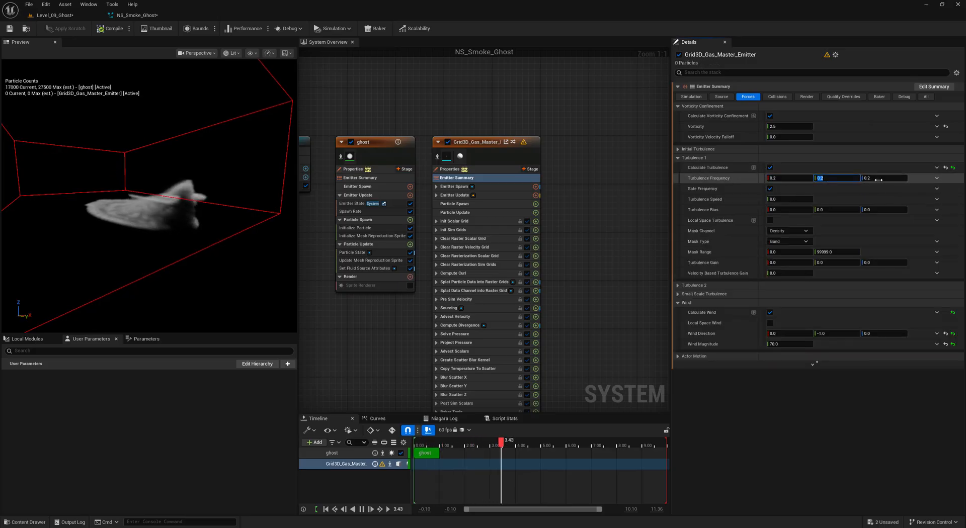
click(789, 178)
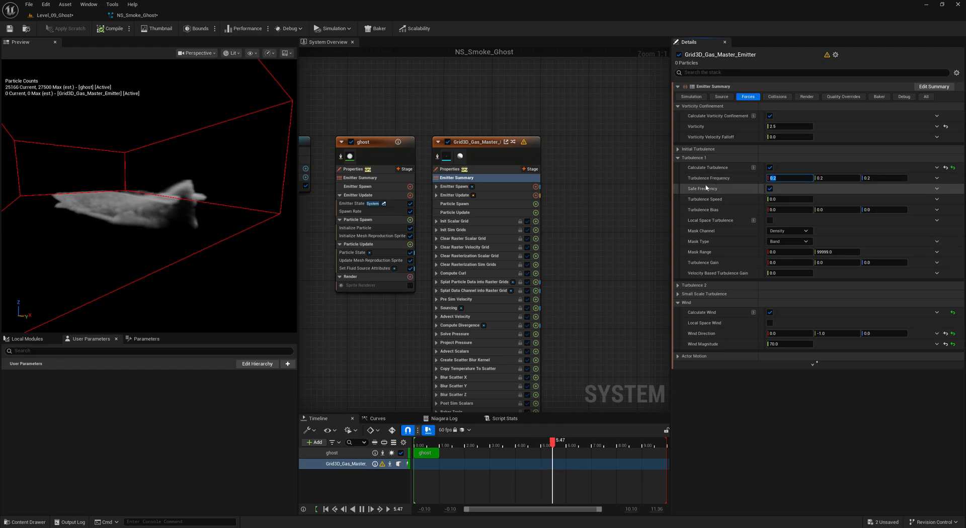
click(937, 180)
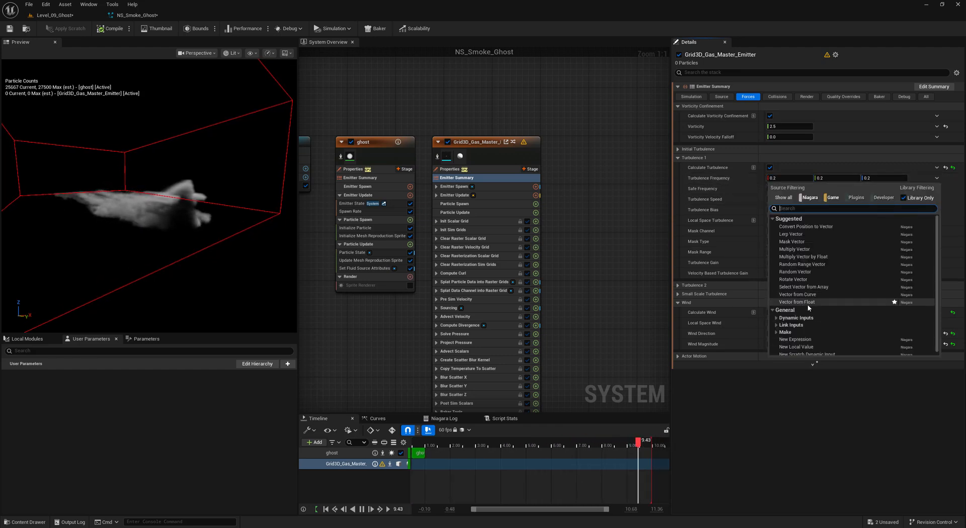
key(Escape)
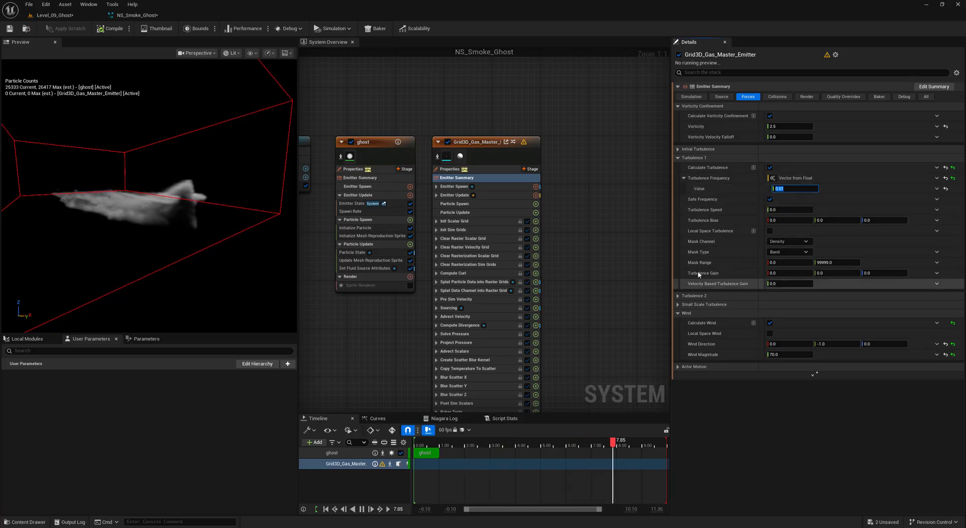
Make Turbulence 1's Turbulence Gain a Vector from Float of 400 and check the smoke in the level
click(936, 273)
key(Escape)
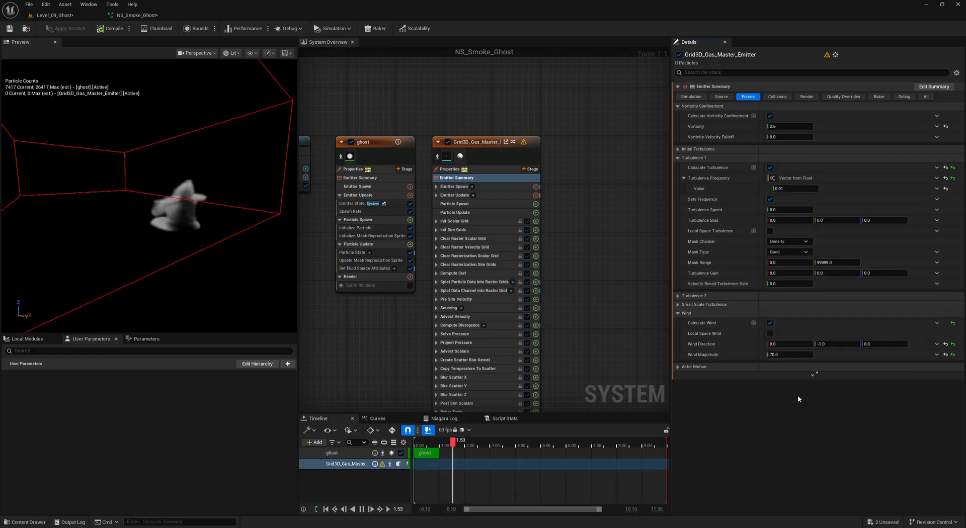
click(782, 284)
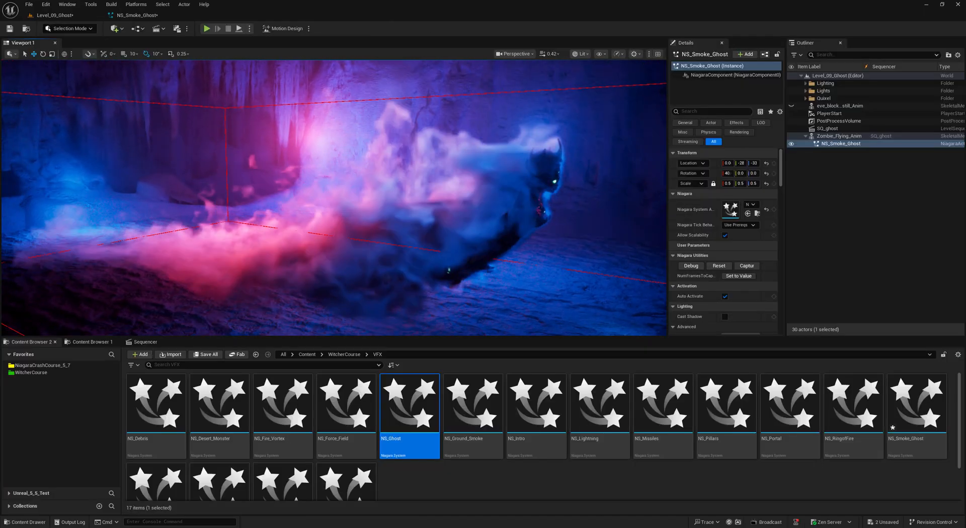
Try a Turbulence Frequency of 0.001 for Turbulence 1 in NS_Smoke_Ghost
click(139, 19)
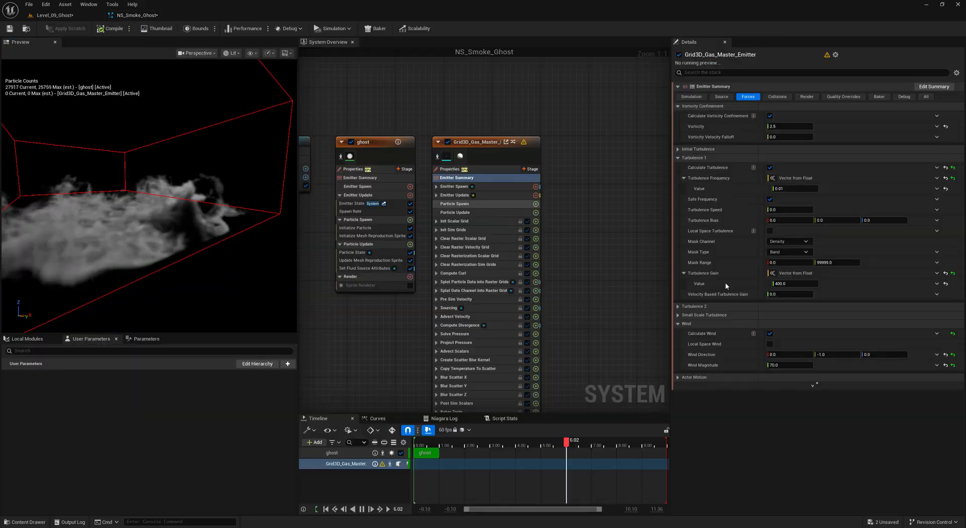
click(786, 187)
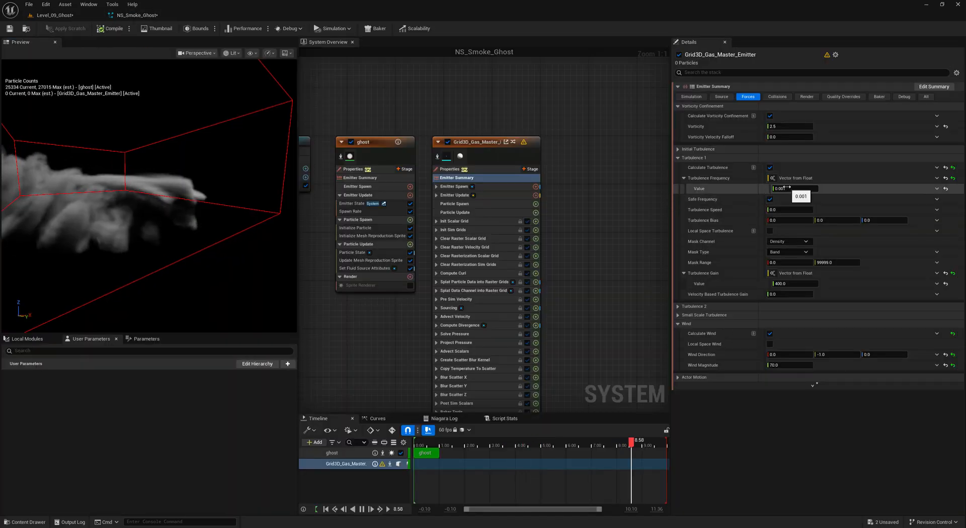
key(Return)
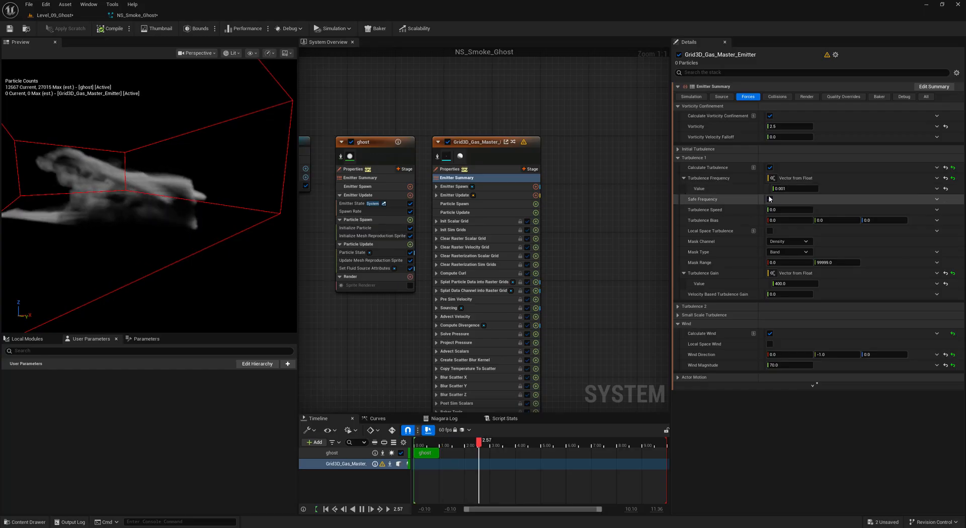
Set Turbulence 1's frequency to 0.01 and Turbulence Speed to 3.0, and check the smoke in the level
click(785, 188)
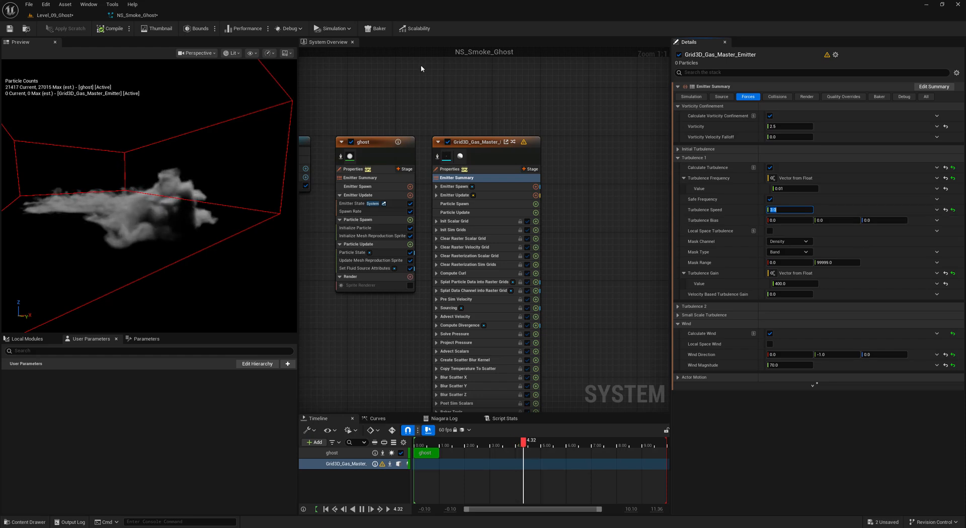
click(57, 15)
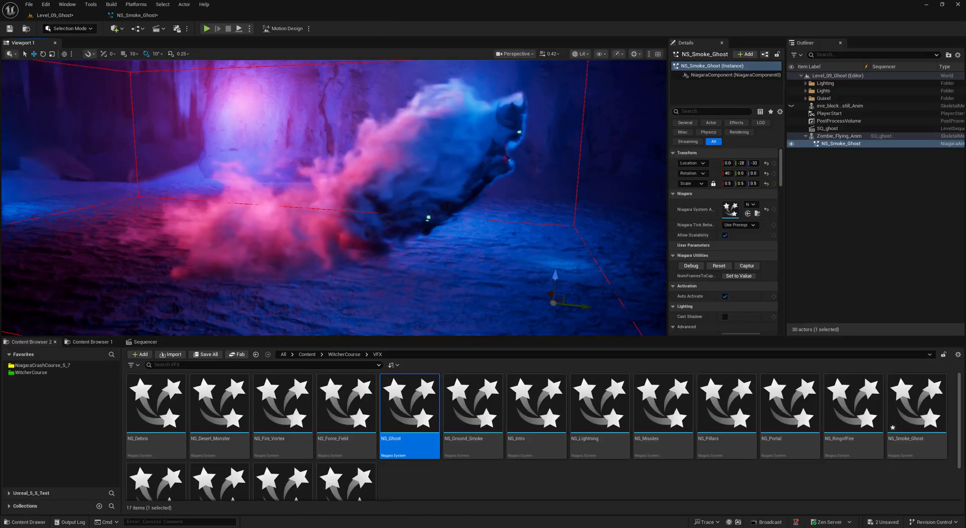
alt+drag(507, 149, 478, 174)
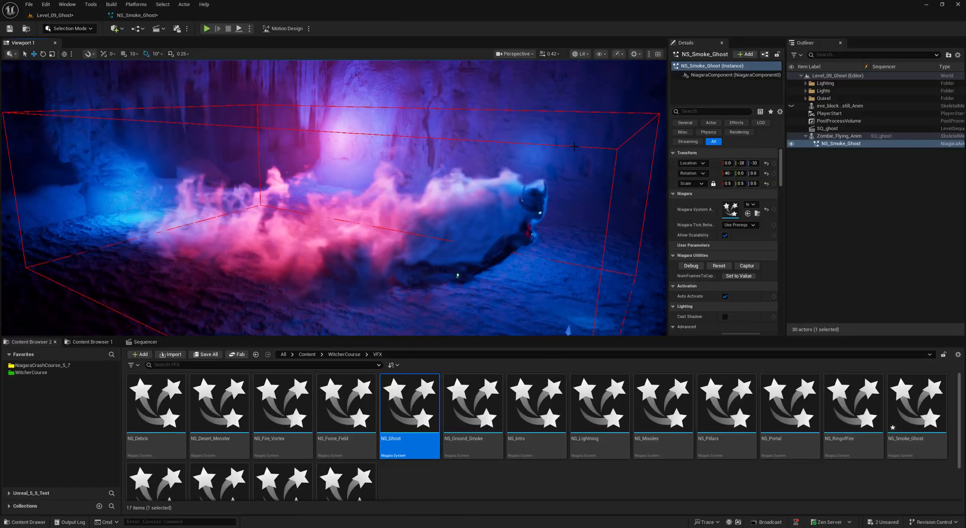
Disable Draw Bounds in the gas emitter's simulation settings and check the smoke around the zombie in the level
click(128, 16)
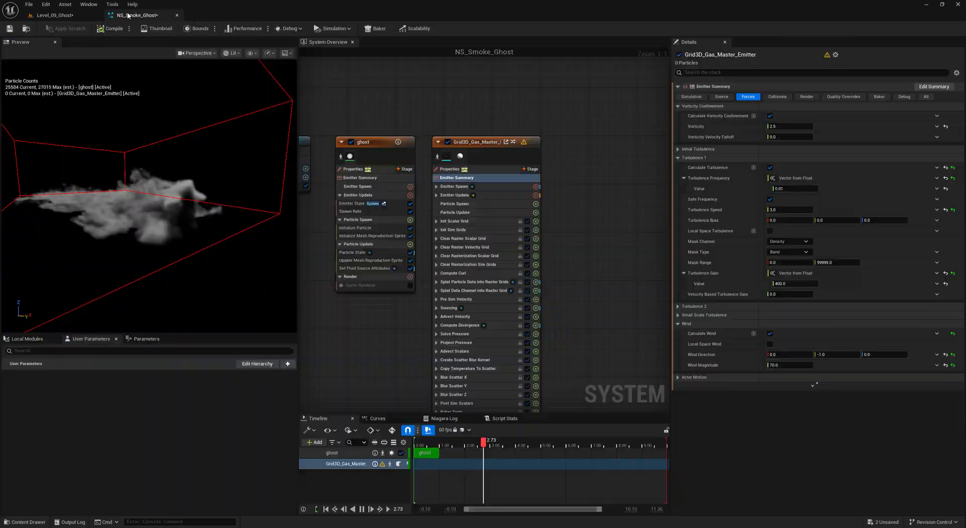
click(692, 97)
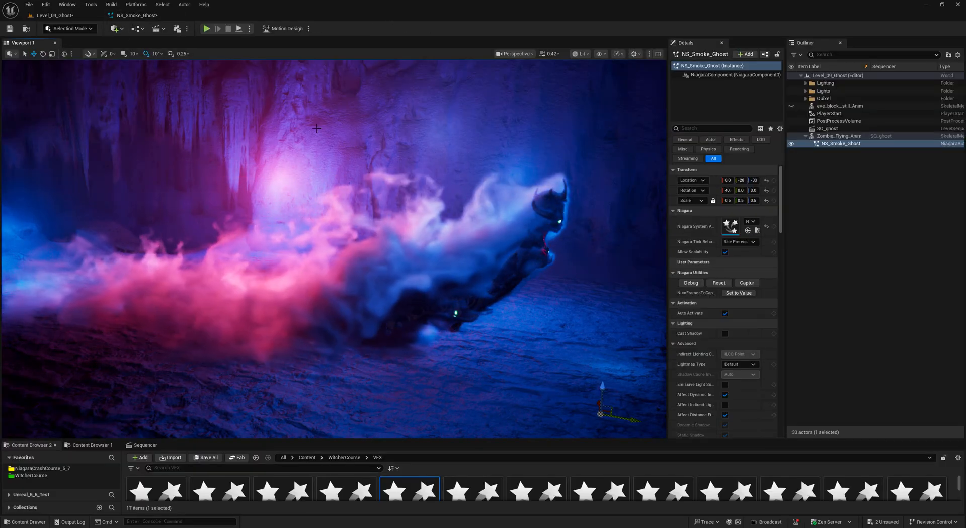
Enable Calculate Turbulence for Turbulence 2 in the gas emitter's forces and make its Turbulence Frequency a Vector from Float of 0.007
click(127, 14)
click(748, 97)
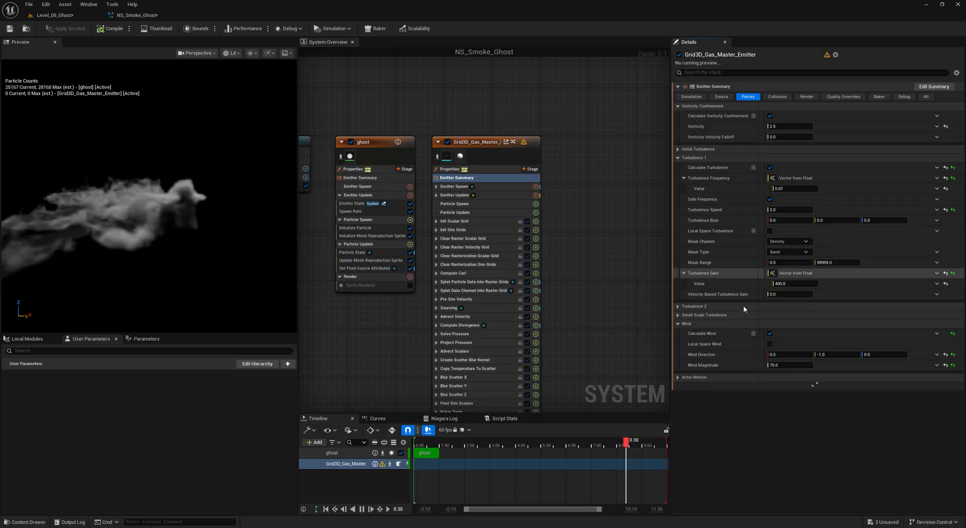
click(678, 307)
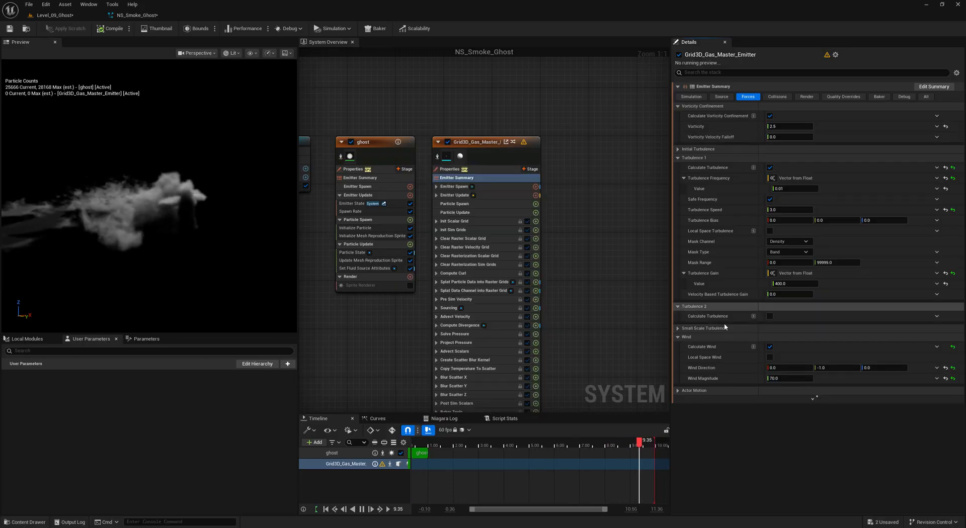
click(769, 317)
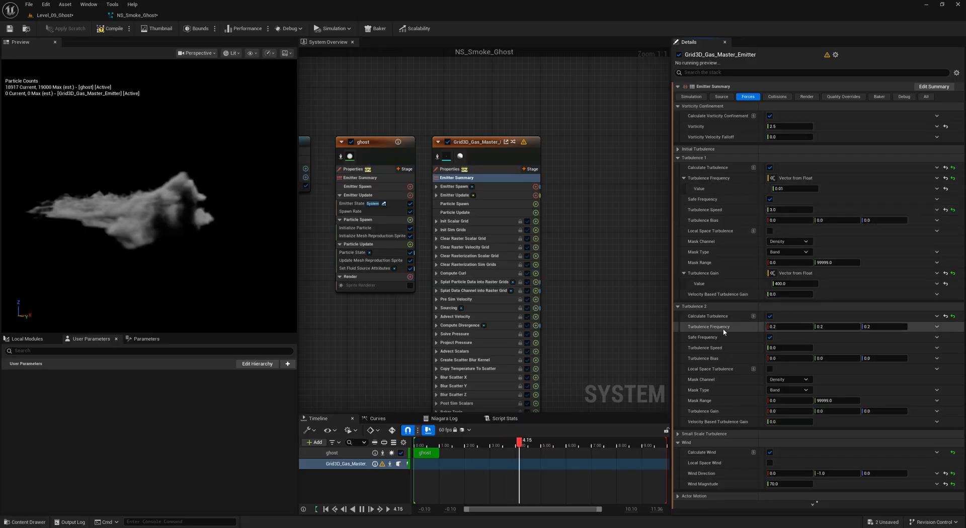
click(936, 327)
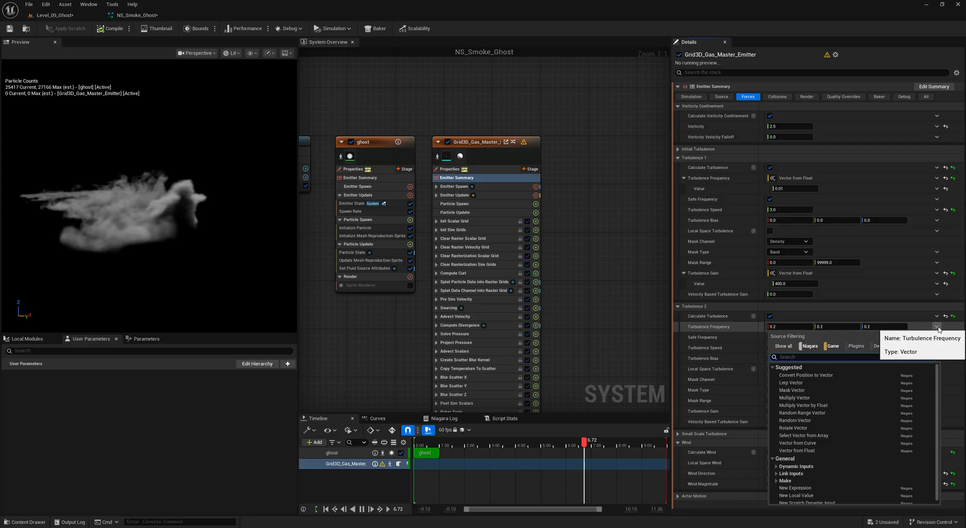
click(807, 450)
click(782, 338)
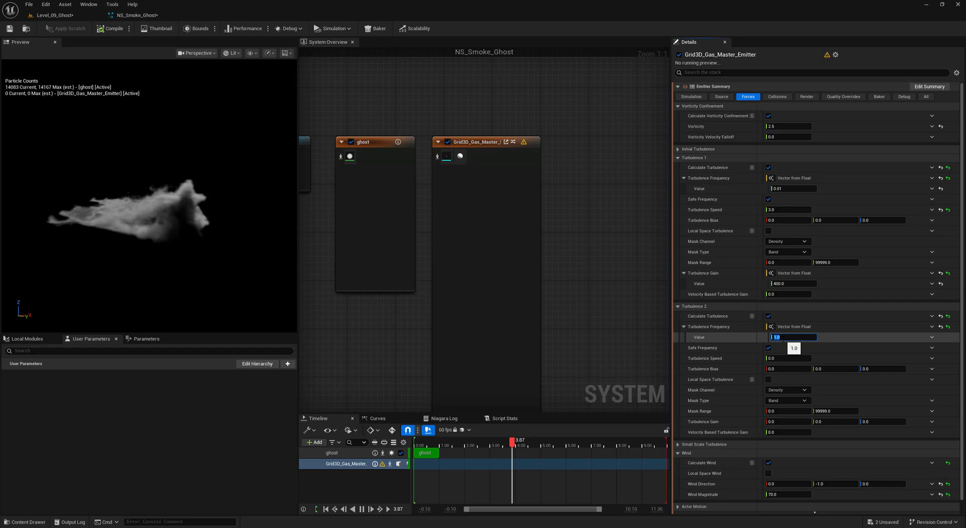
text(0.007)
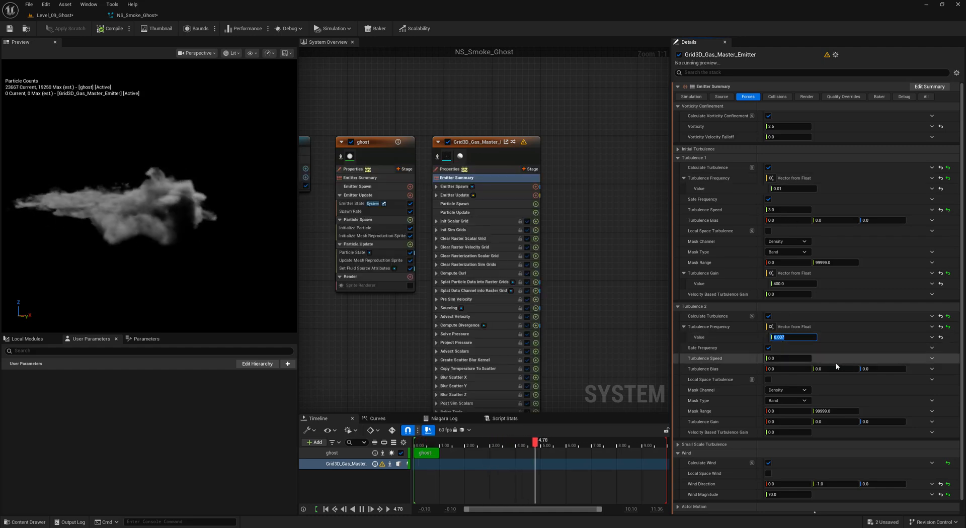
Set Turbulence 2's speed to 1.0 and its Turbulence Gain to a Vector from Float of 100, and check the smoke in the level
click(788, 359)
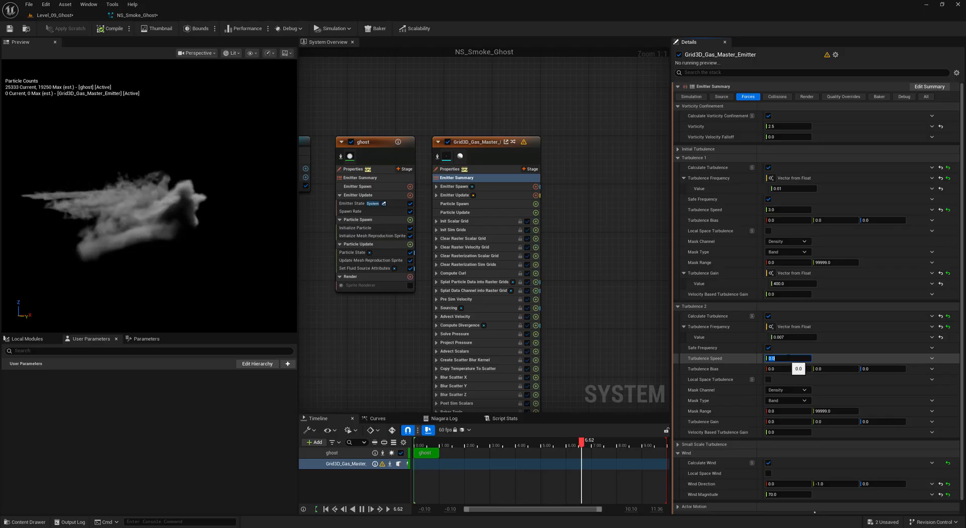
click(931, 421)
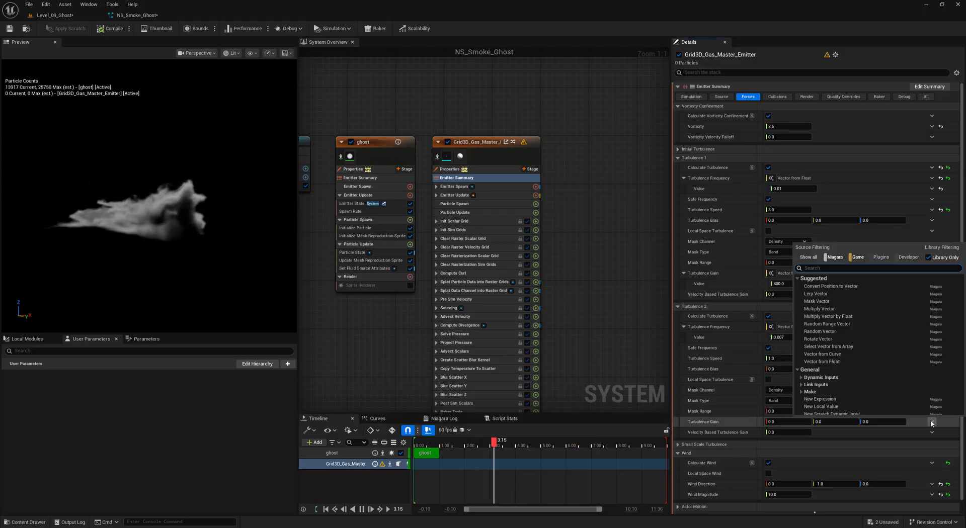
click(823, 362)
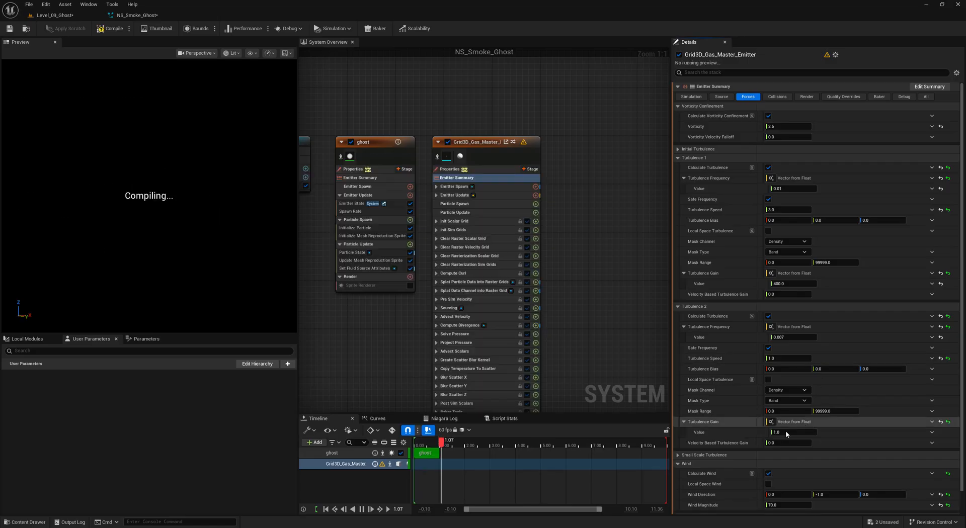
click(786, 431)
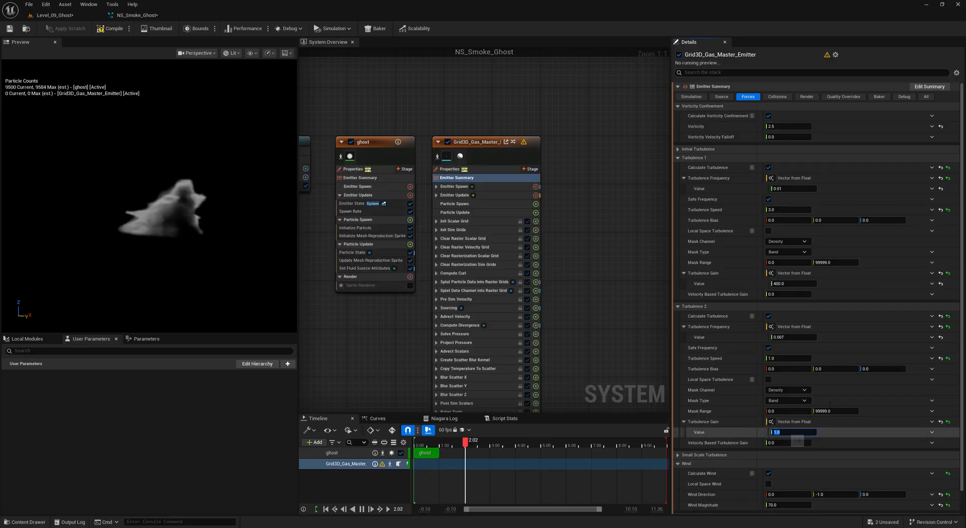
key(Return)
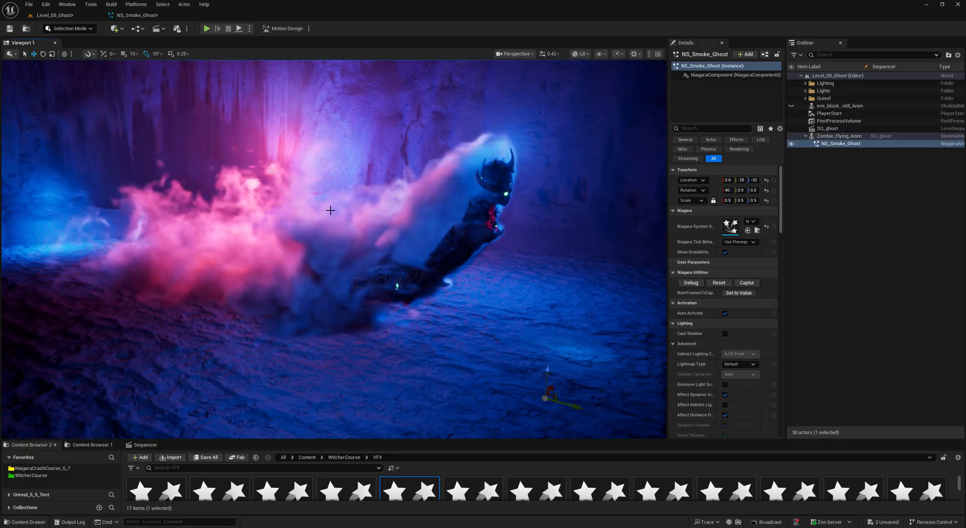
Set the gas simulation's Dissipation Rate Density to 0.6 and inspect the smoke trail in Level_09_Ghost
click(130, 16)
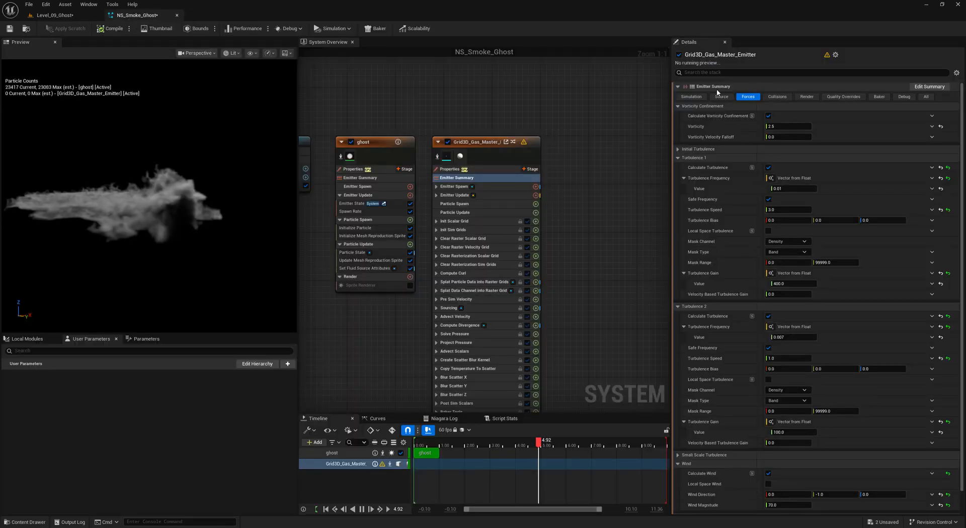
click(691, 97)
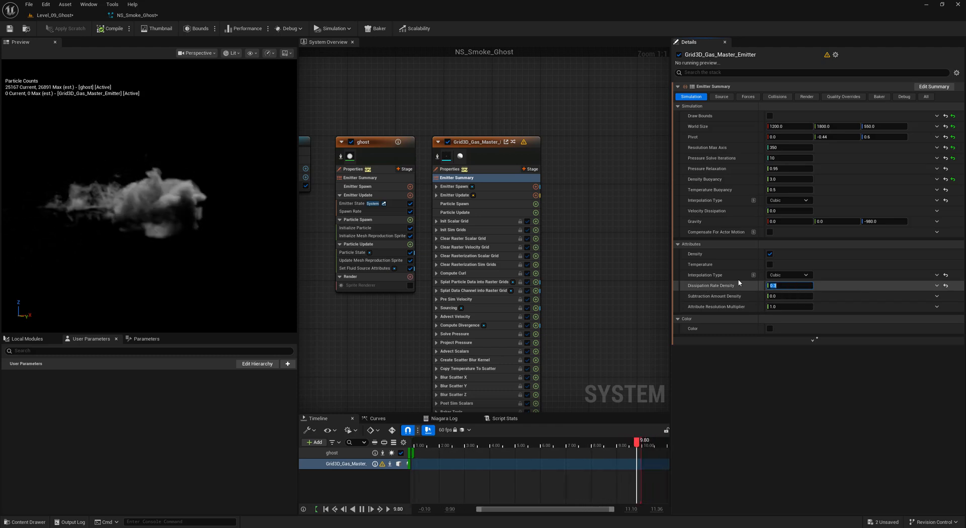
text(0.6)
key(Return)
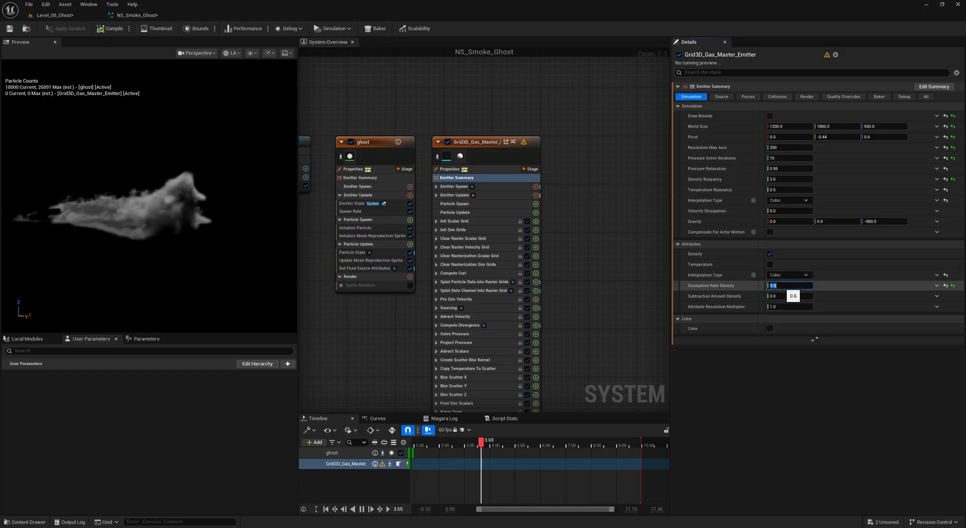
click(55, 15)
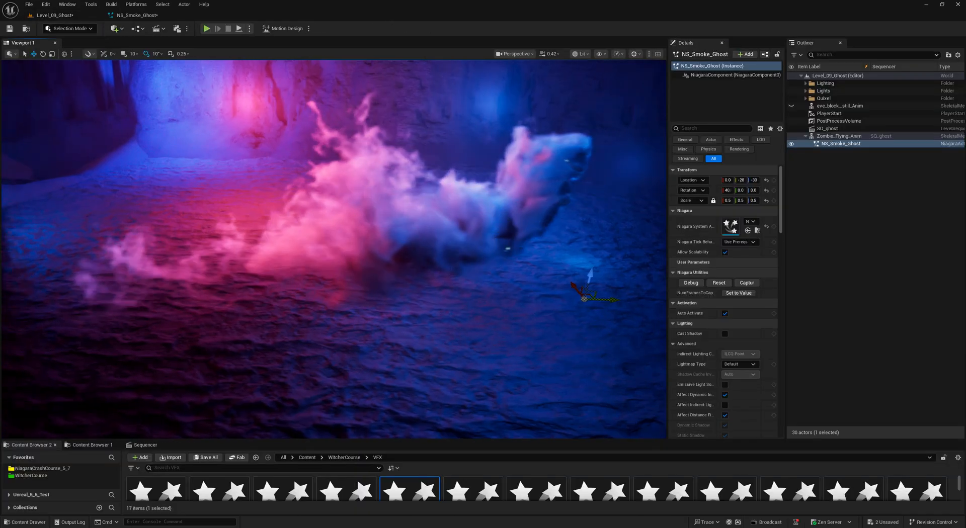
middle_drag(208, 254, 352, 237)
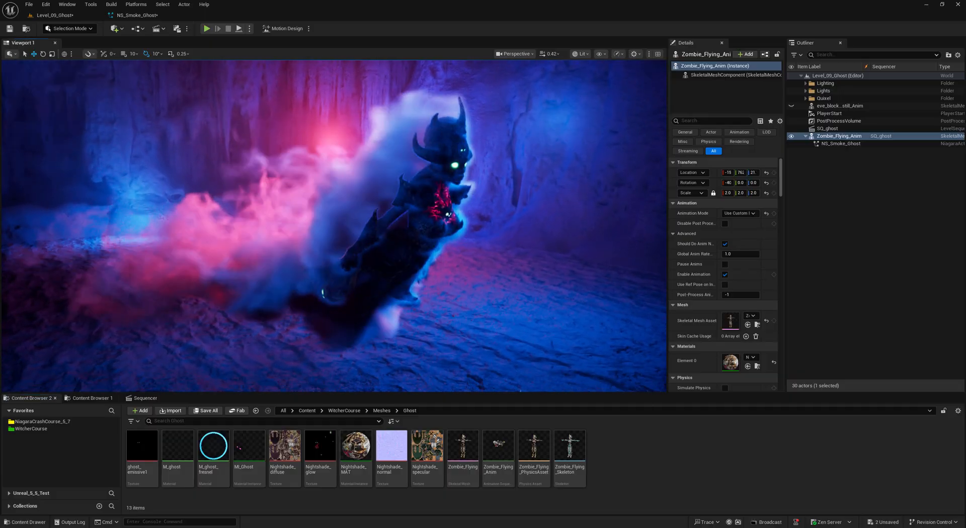
Create a new material named M_ghost_invisible in the Meshes/Ghost folder
right_click(625, 458)
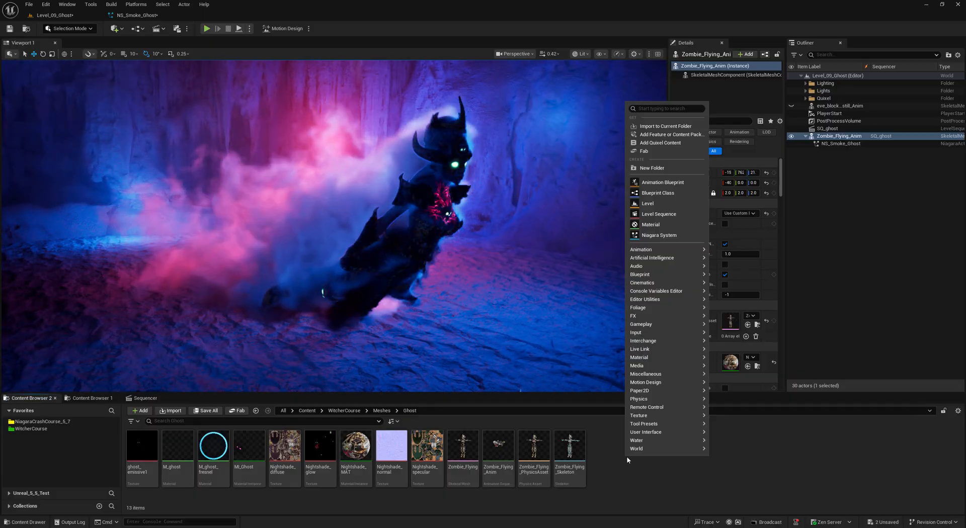
click(650, 224)
text(M_ghost_invisible)
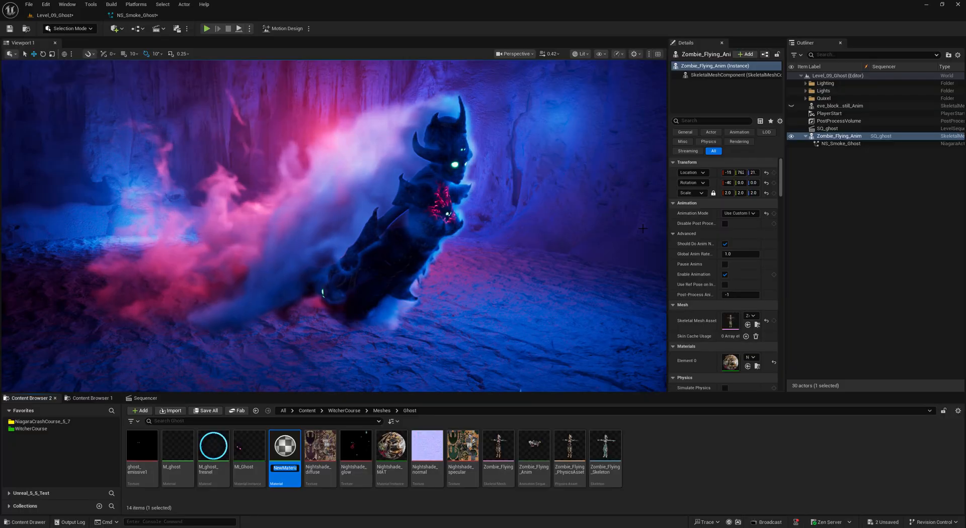
Open the M_ghost_invisible material and set its Blend Mode to Translucent
key(Return)
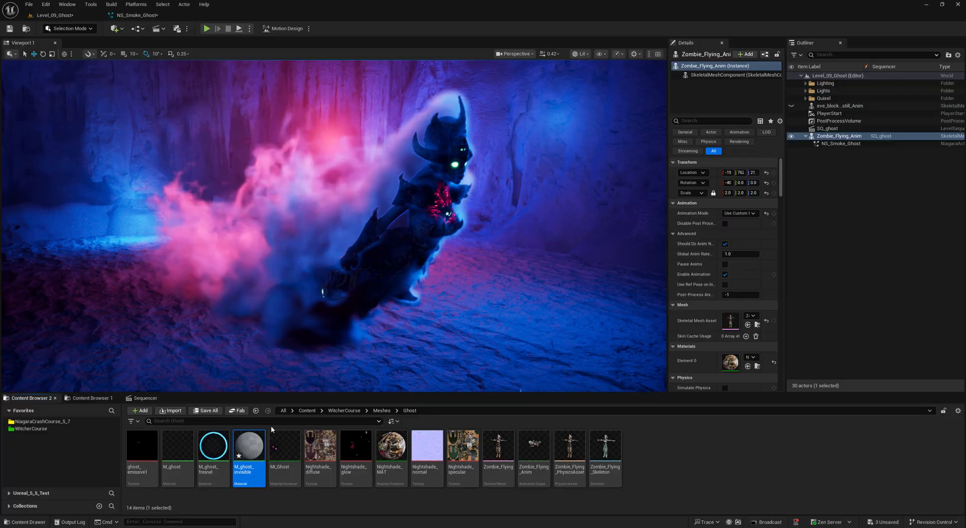
double_click(249, 445)
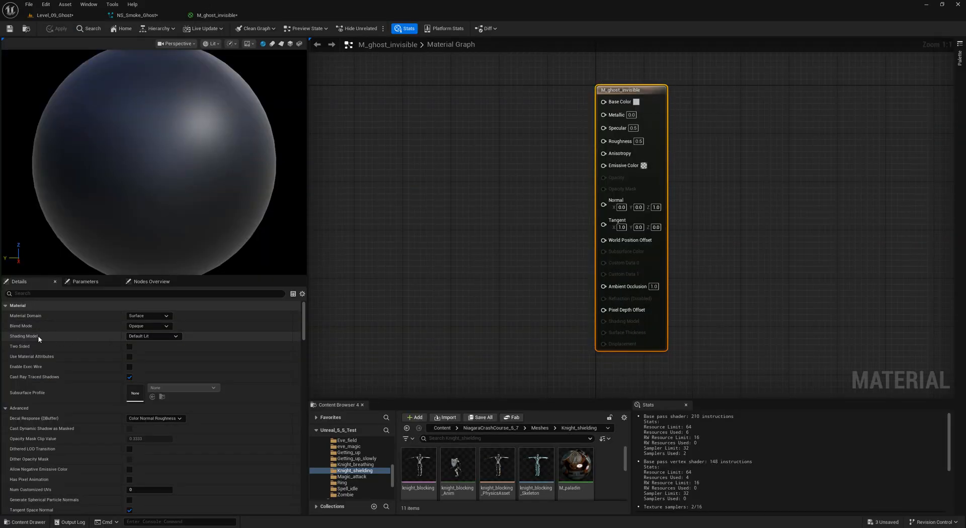
click(147, 348)
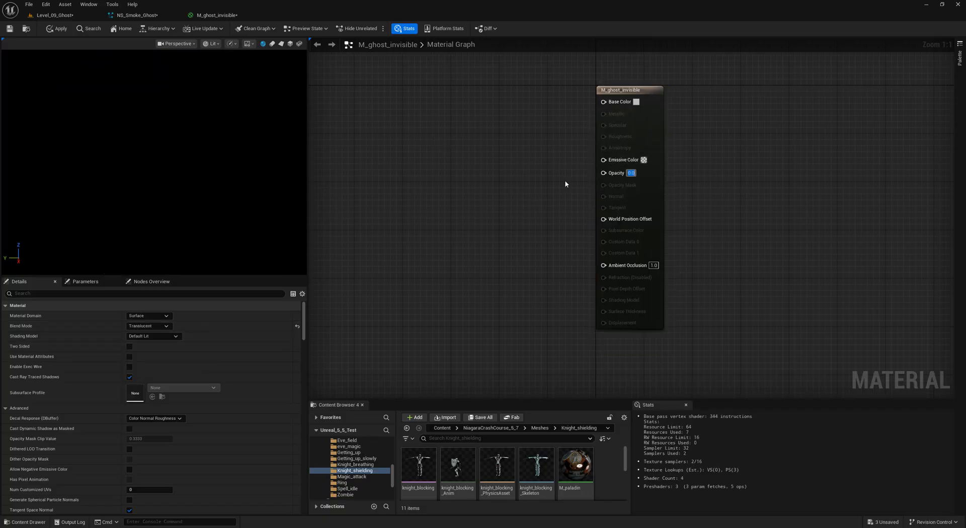
Add the Nightshade_glow texture to M_ghost_invisible as a Texture Sample and connect its RGB output to Opacity
click(77, 16)
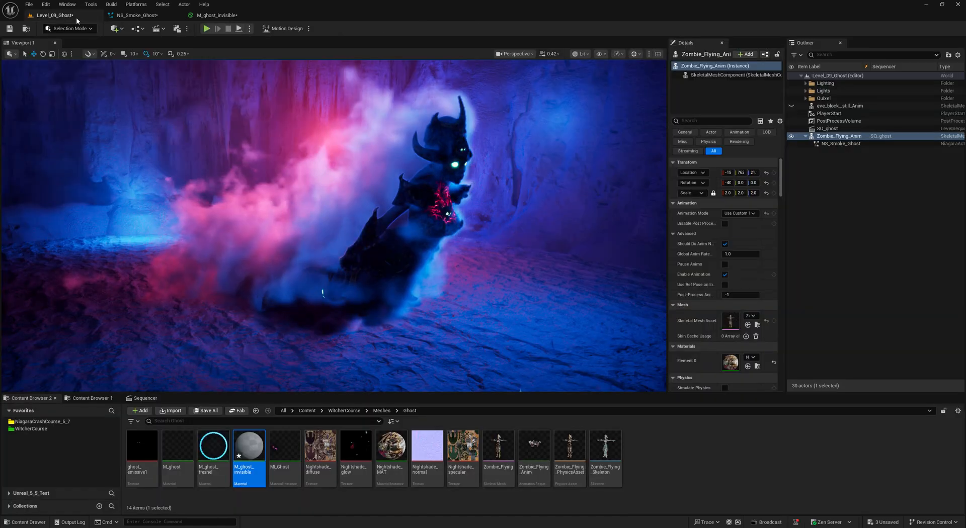
click(354, 465)
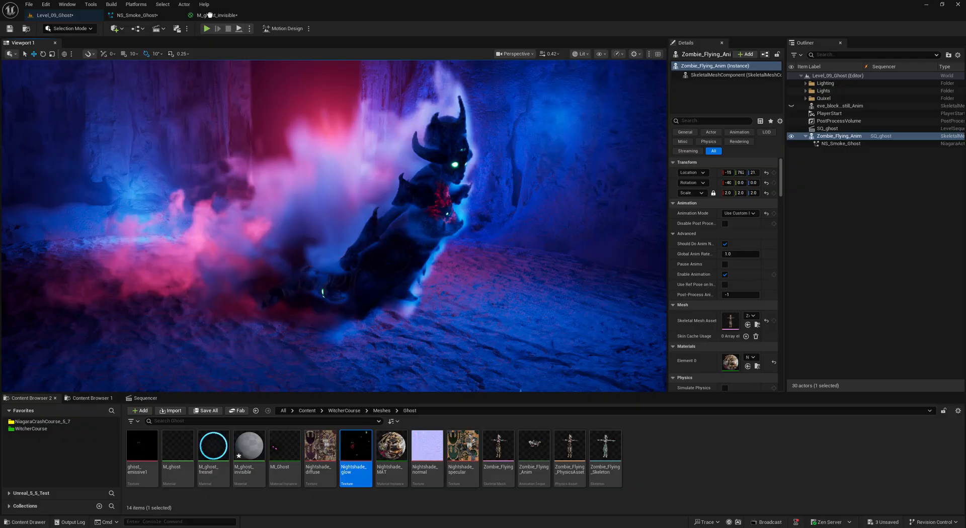
click(210, 15)
drag(477, 191, 661, 191)
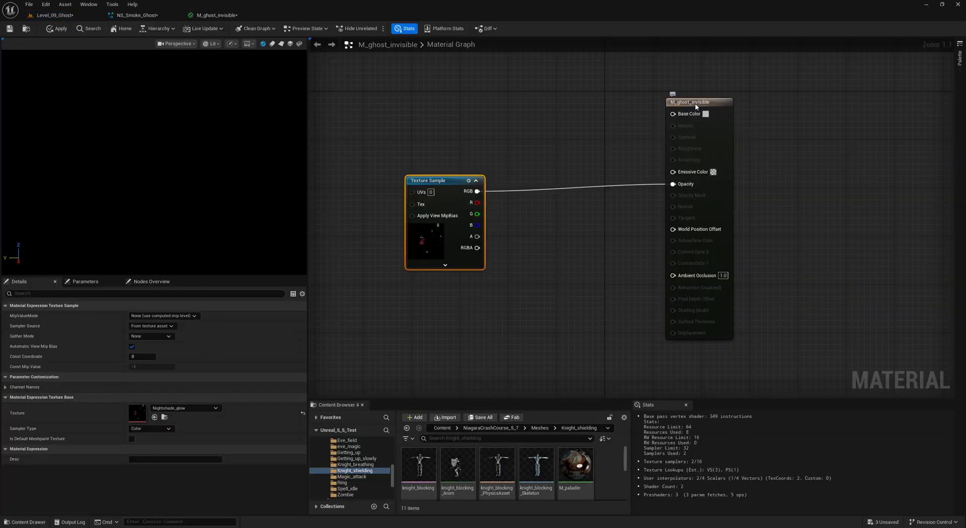
drag(695, 107, 738, 119)
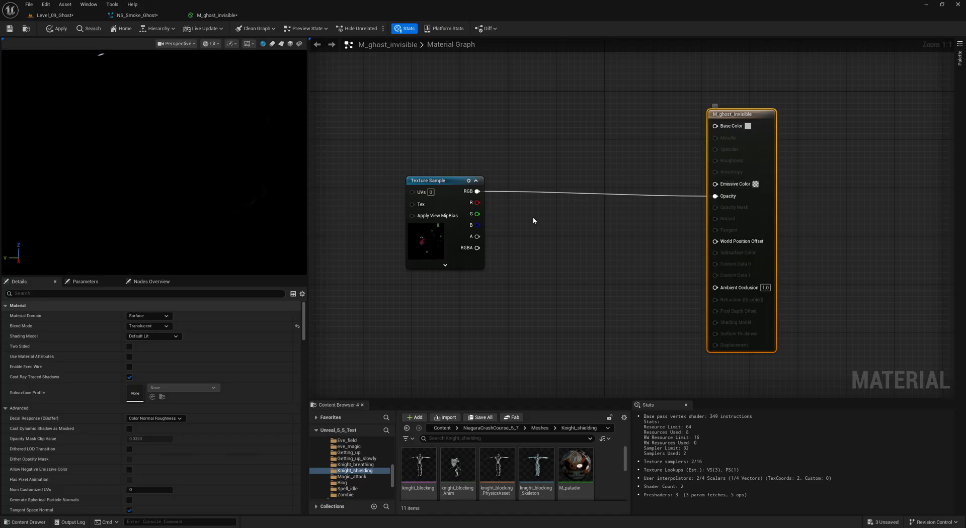
Multiply the texture's RGB by a scalar emissive parameter and connect the Multiply result to Emissive Color
click(566, 233)
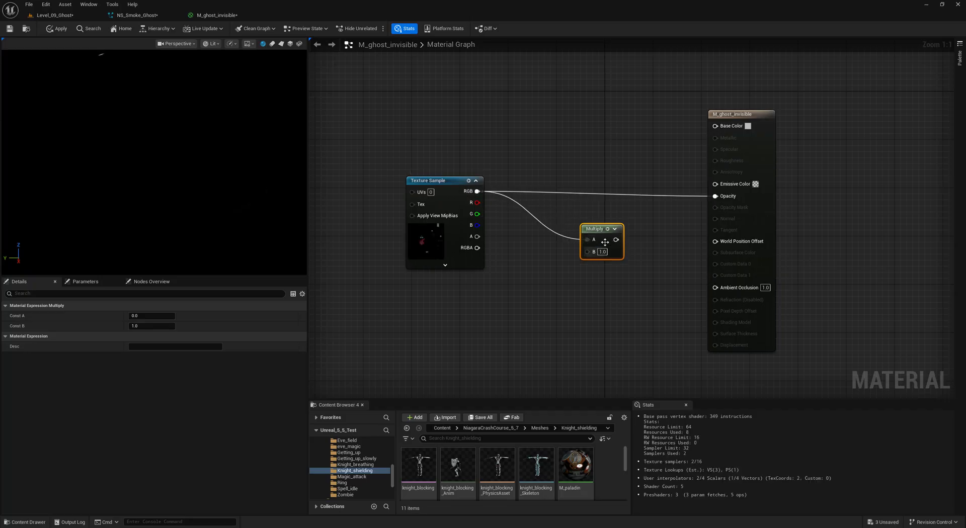
drag(723, 186, 722, 185)
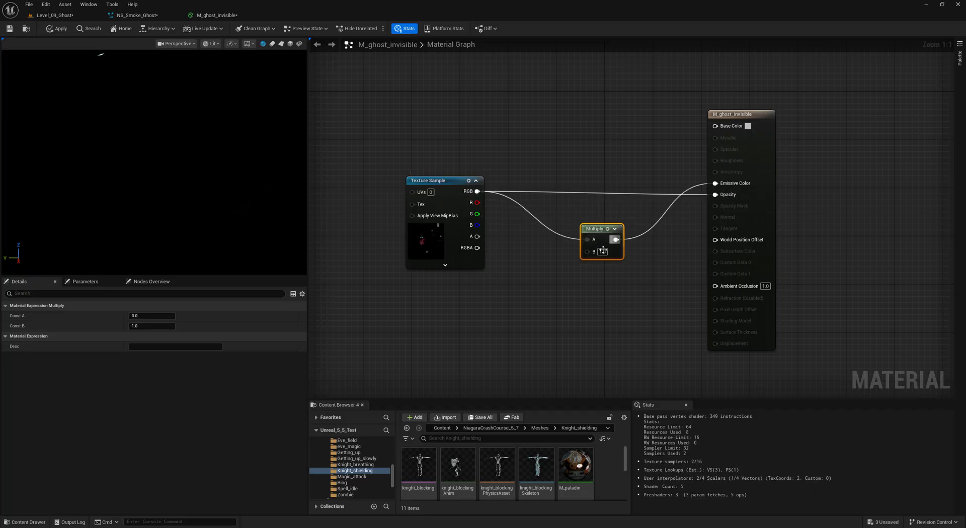
click(535, 283)
right_click(545, 284)
click(585, 307)
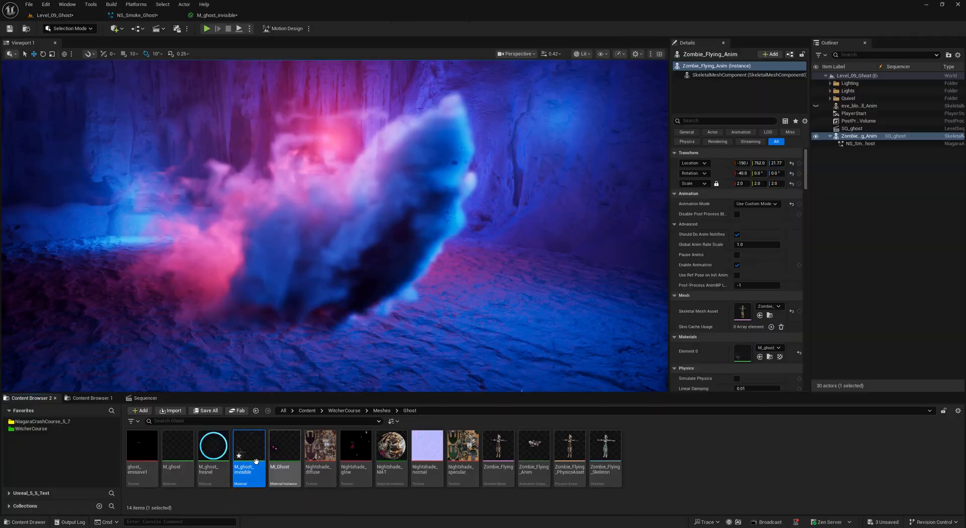
Create a material instance of M_ghost_invisible named MI_ghostinsivisible and assign it to Element 0 of Zombie_Flying_Anim
right_click(250, 447)
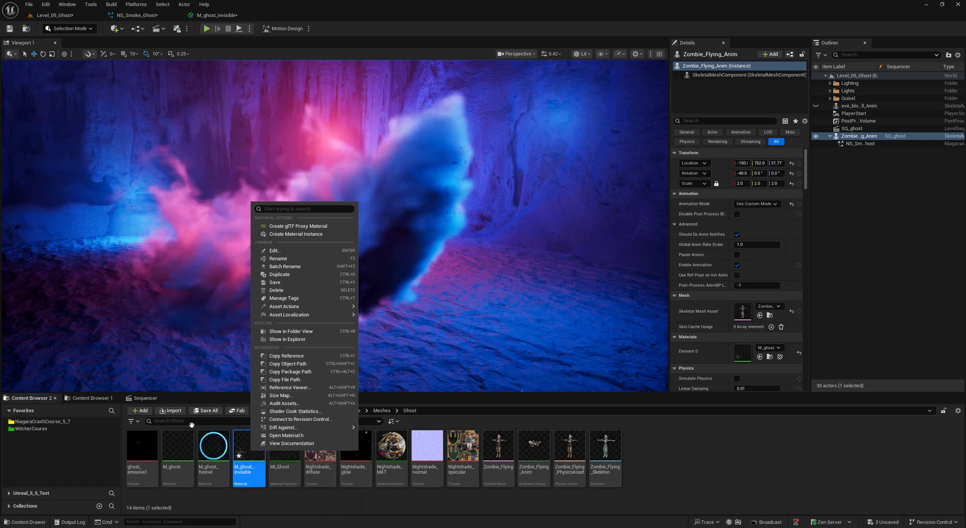
click(294, 234)
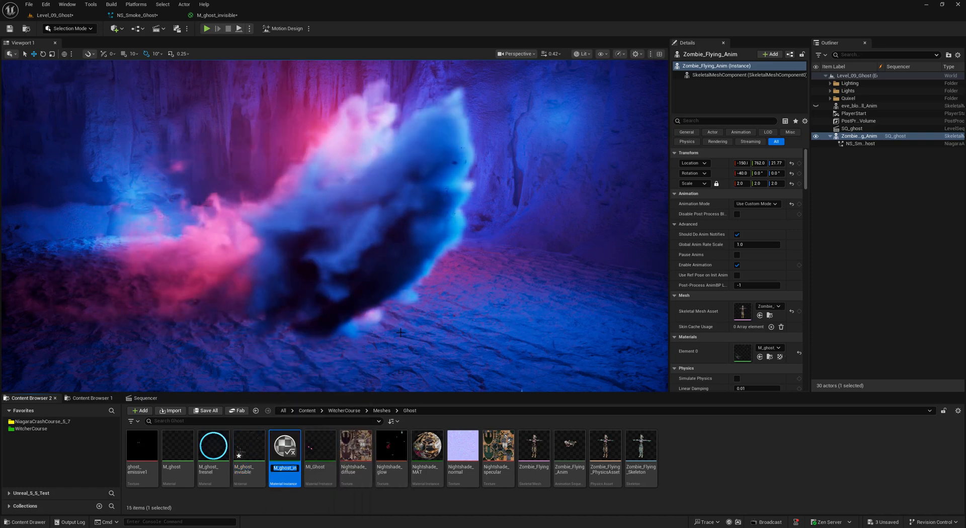
text(MI_ghostinsivisible)
key(Return)
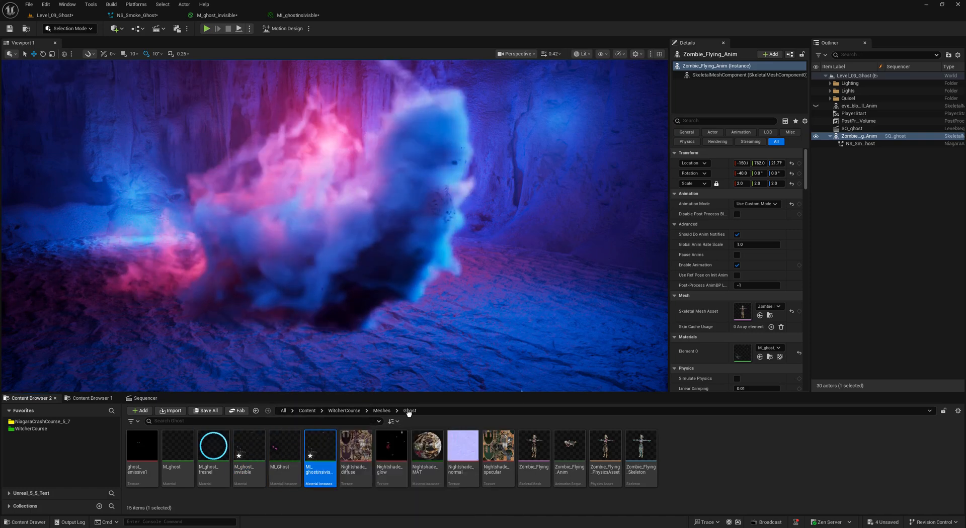
drag(320, 448, 744, 355)
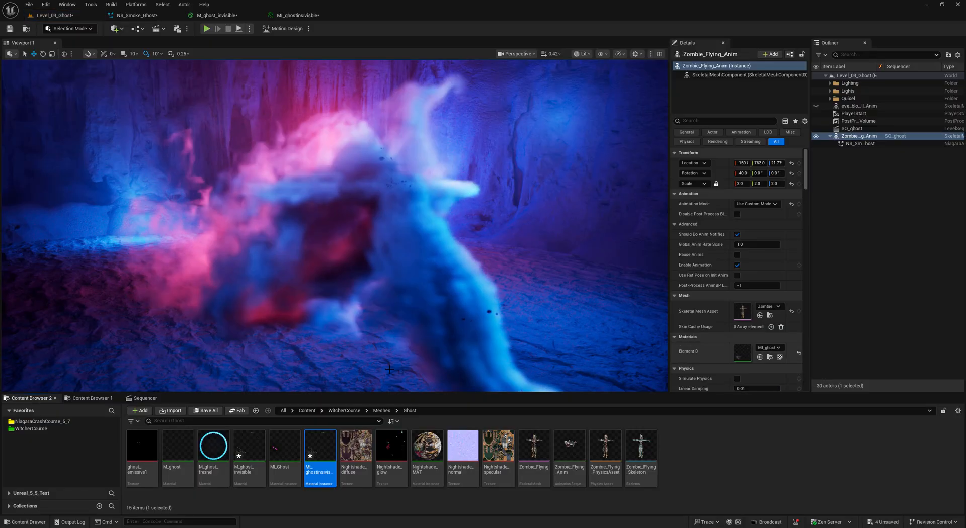
Scrub the sequence to a clear view of the ghost, then enable and raise the emissive parameter in MI_ghostinsivisible
click(145, 398)
drag(562, 423, 579, 422)
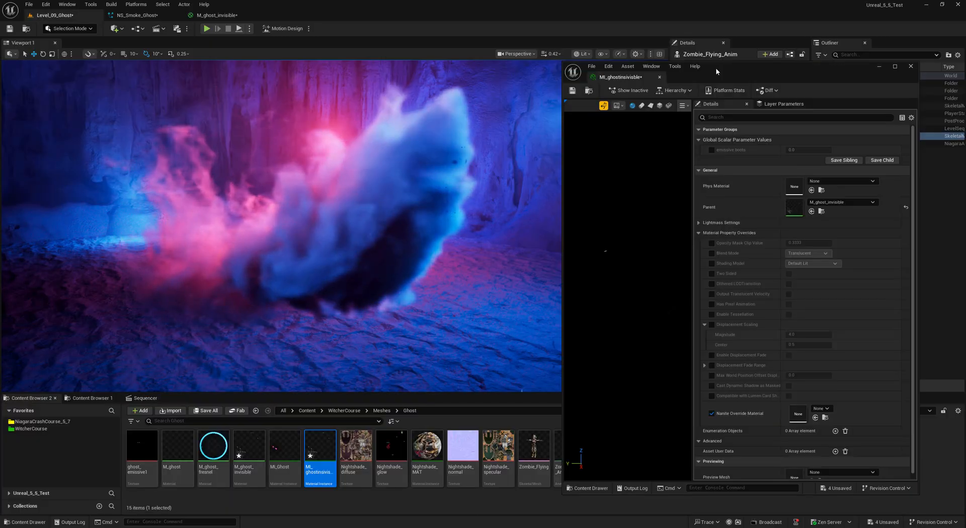
drag(715, 68, 690, 61)
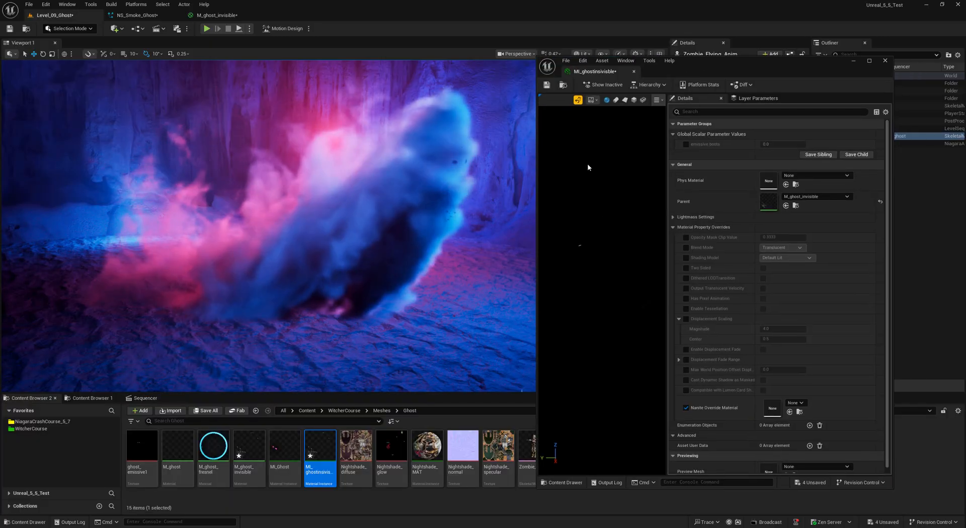
click(685, 144)
drag(766, 144, 805, 144)
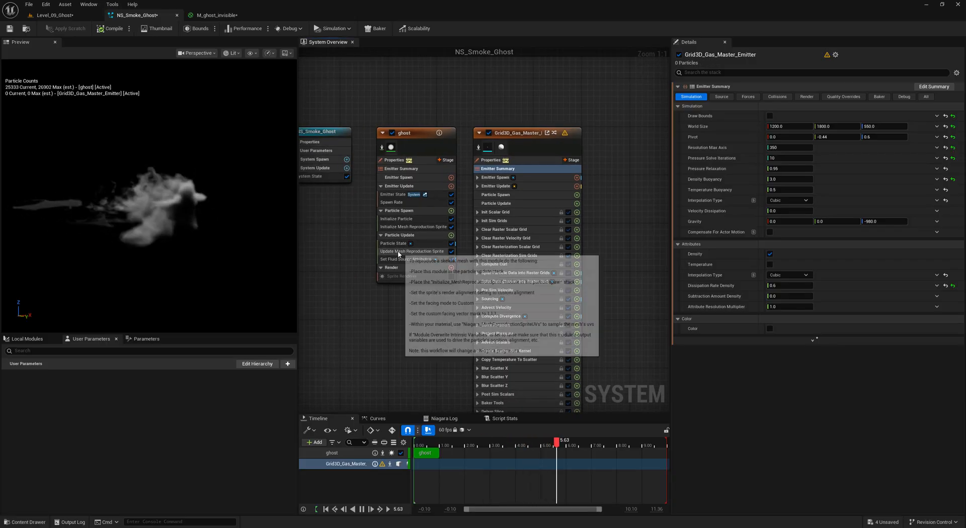
Review the ghost emitter's spawn and mesh reproduction modules and the gas emitter's summary in NS_Smoke_Ghost, then return to Level_09_Ghost
click(418, 251)
click(395, 220)
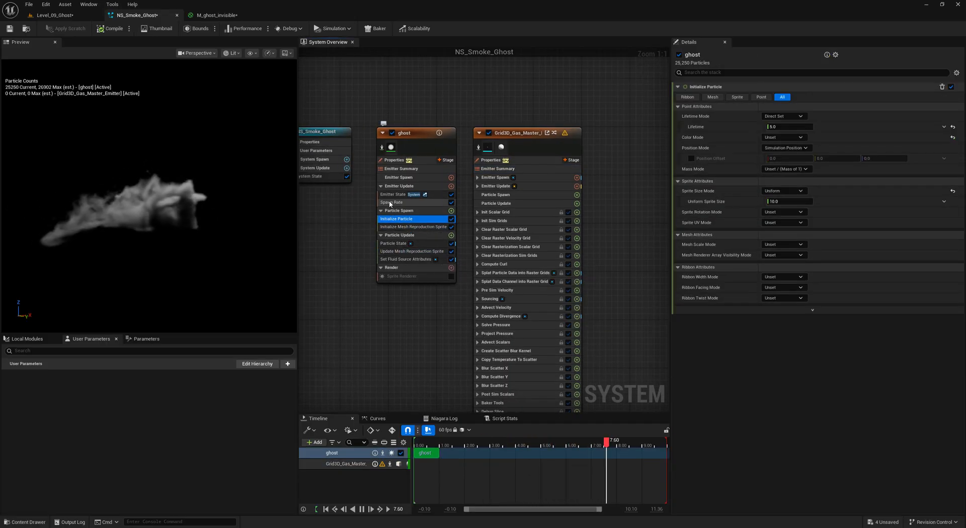
click(398, 202)
click(411, 135)
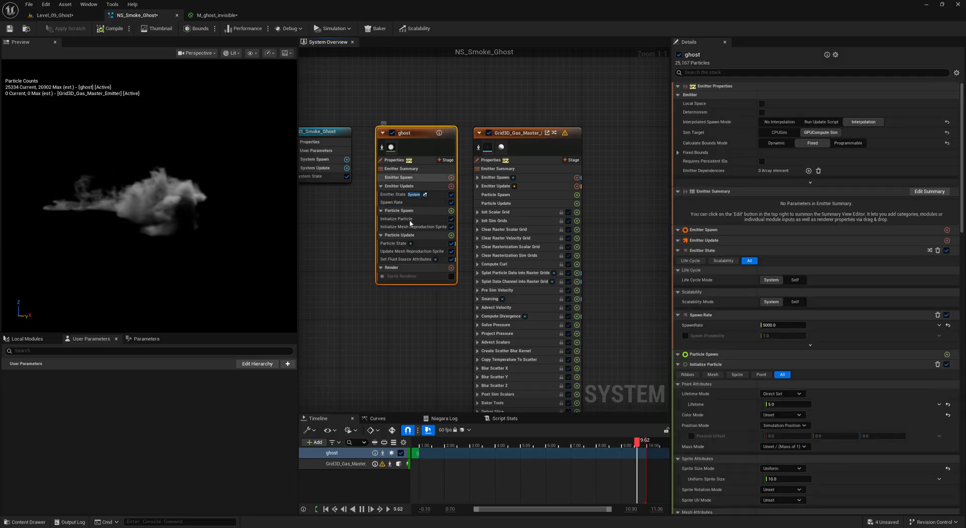
click(405, 227)
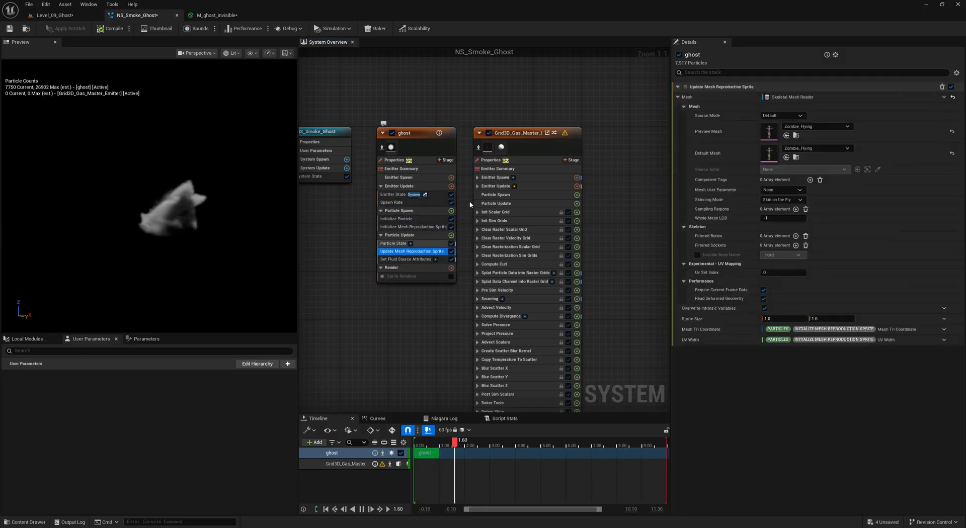
click(498, 168)
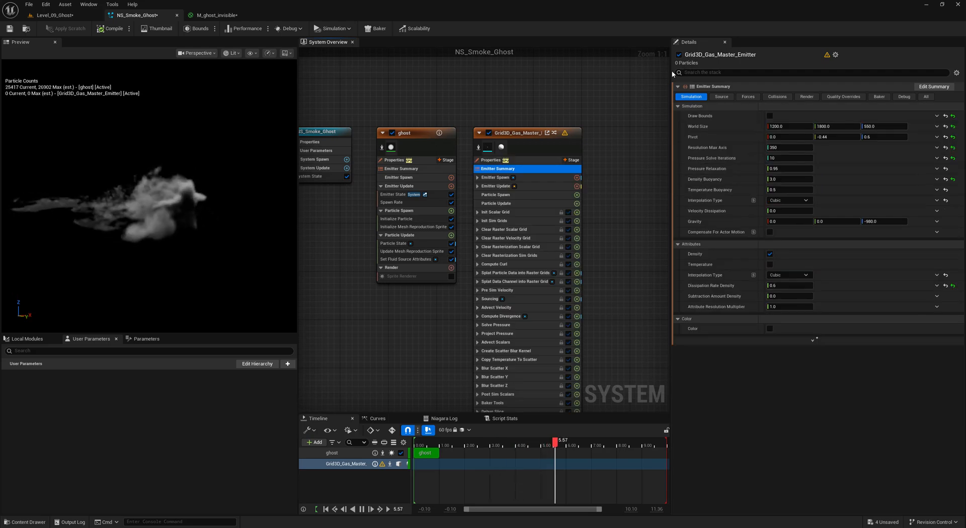
click(47, 17)
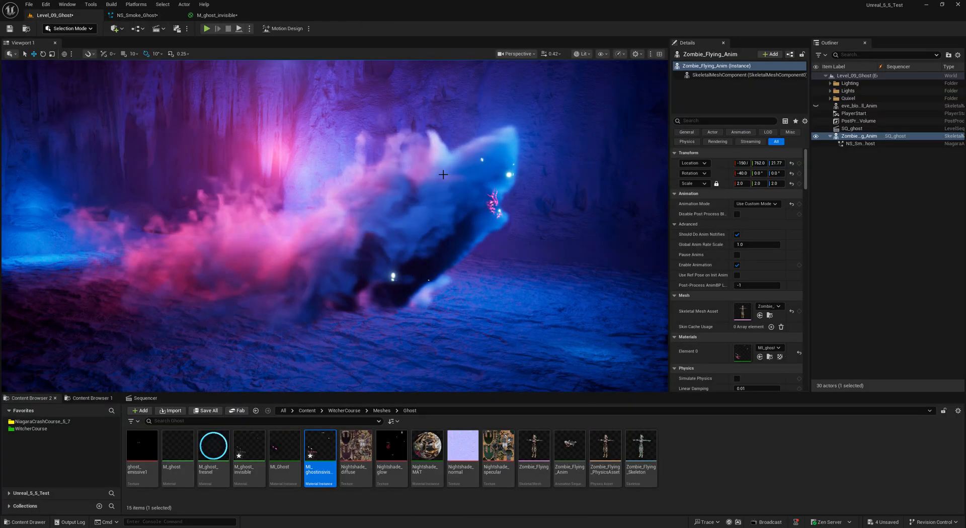